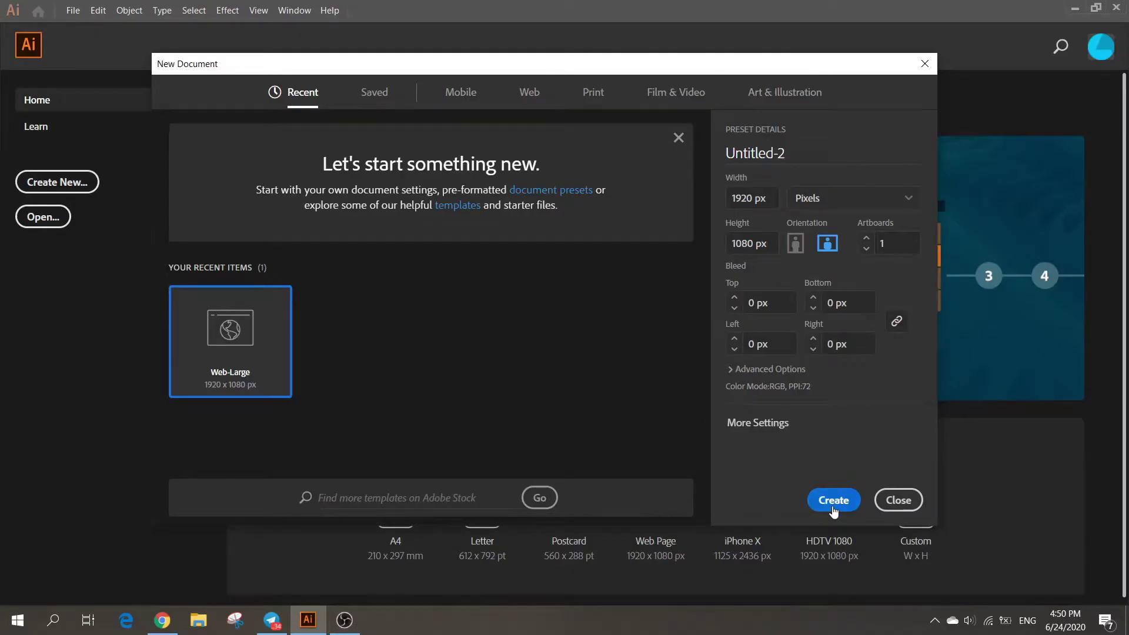
# - Create a new blank 1920 x 1080 px HDTV document, Untitled-2
pyautogui.click(833, 501)
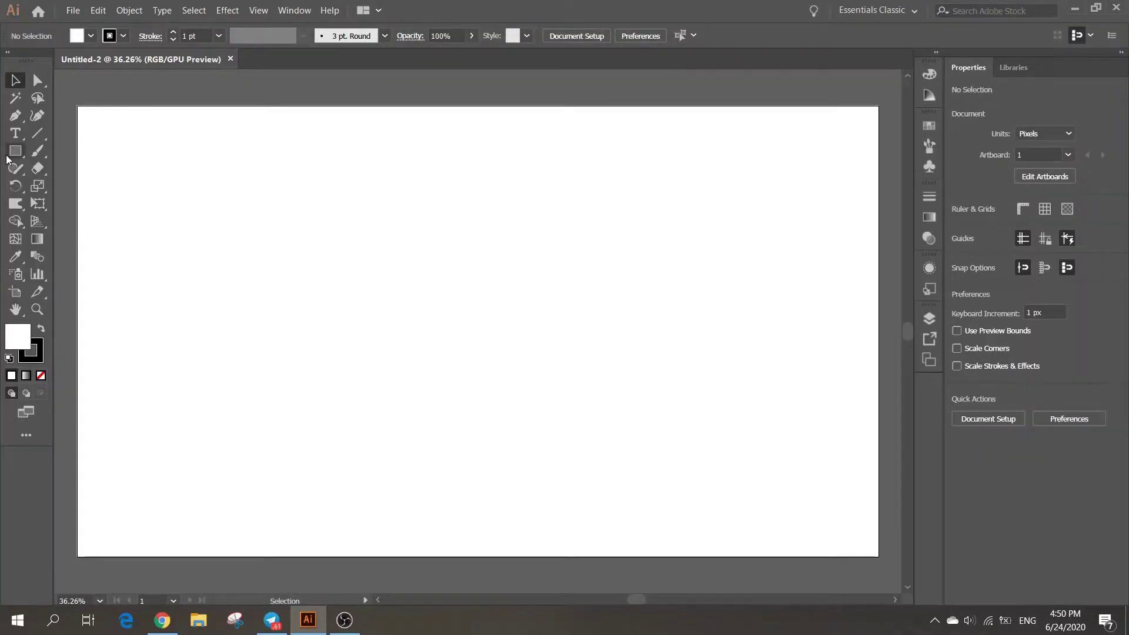
# - Draw a tall, narrow triangle with the Polygon tool
pyautogui.moveTo(15, 151); pyautogui.dragTo(75, 204)
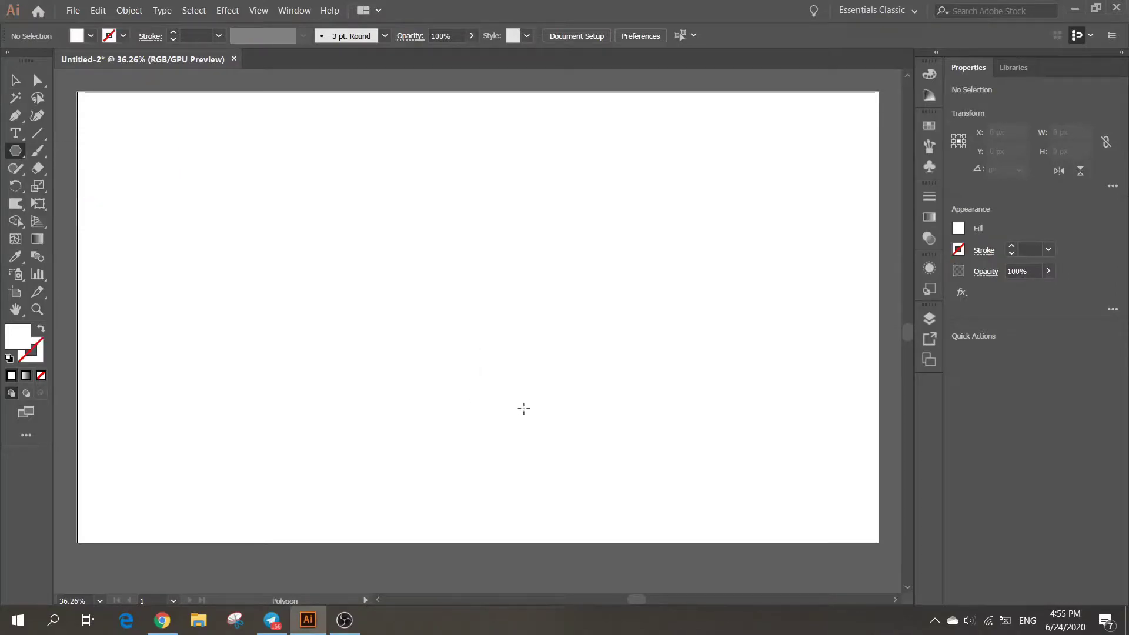
pyautogui.moveTo(523, 408); pyautogui.dragTo(469, 184)
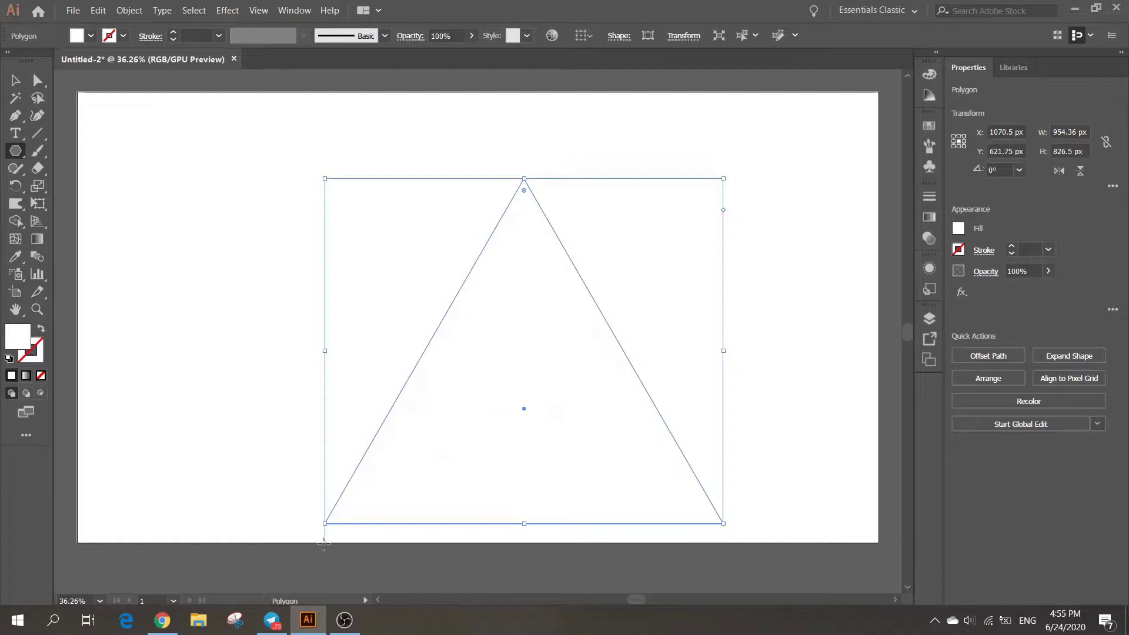
pyautogui.moveTo(325, 526); pyautogui.dragTo(435, 556)
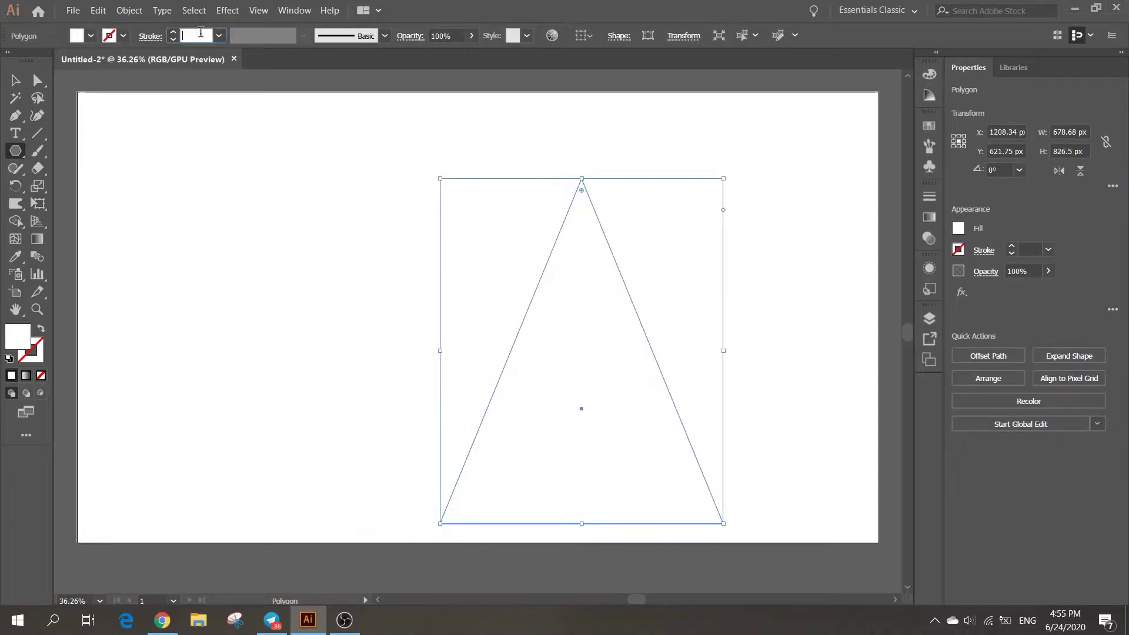
# - Give the triangle no fill and a 60 pt black stroke, then move it toward the page centre
pyautogui.click(92, 36)
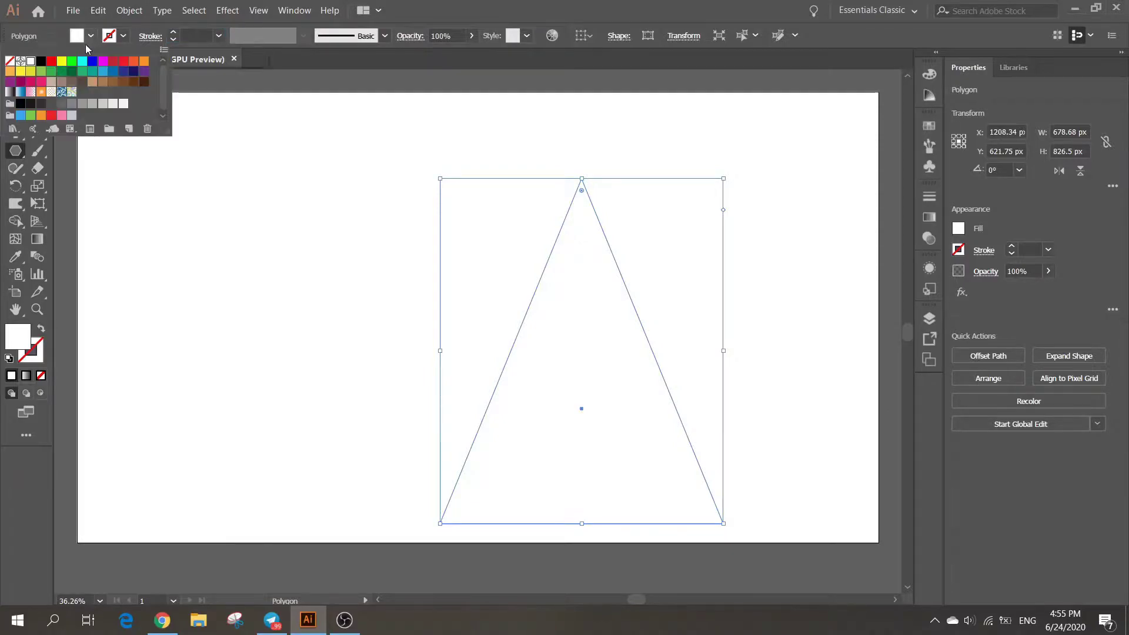
pyautogui.click(10, 61)
pyautogui.click(193, 35)
pyautogui.write('60')
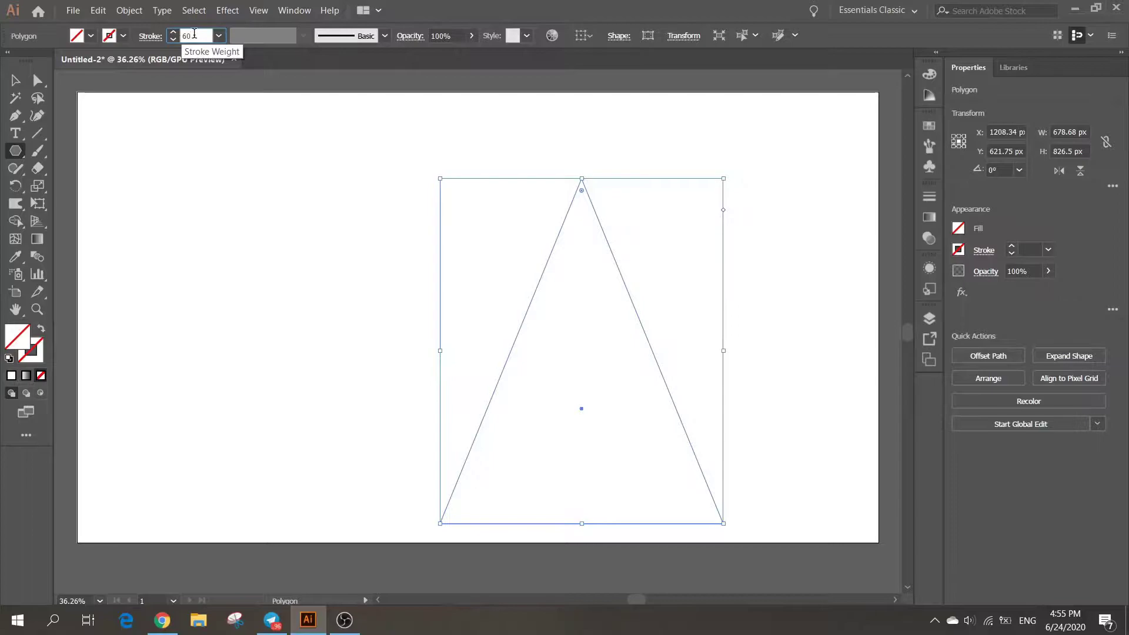
pyautogui.click(229, 213)
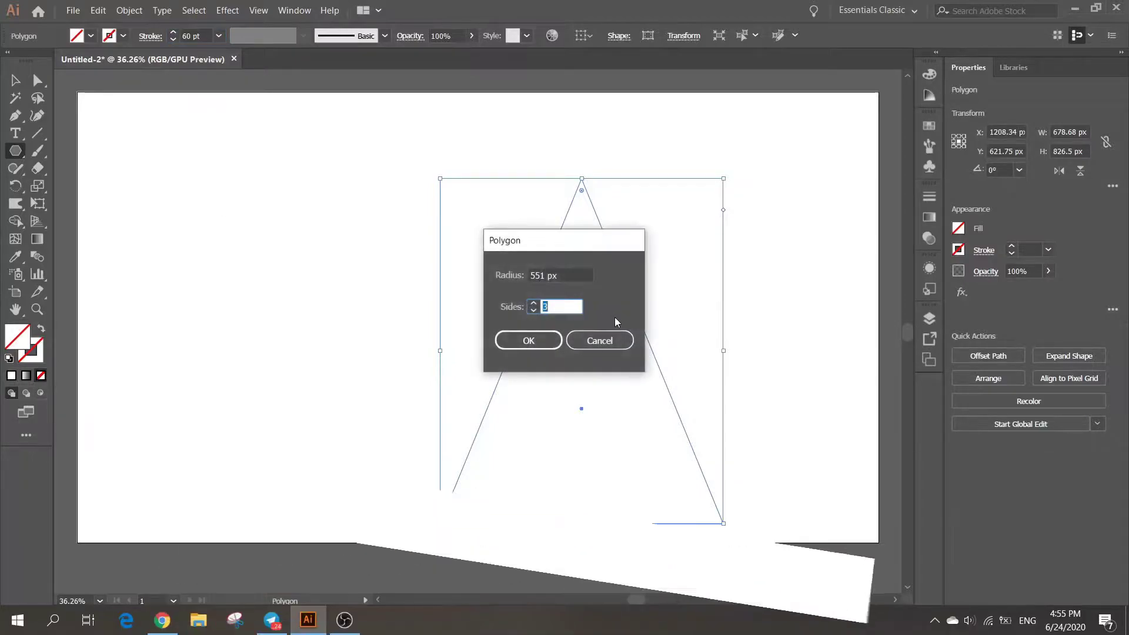
pyautogui.click(605, 345)
pyautogui.press('v')
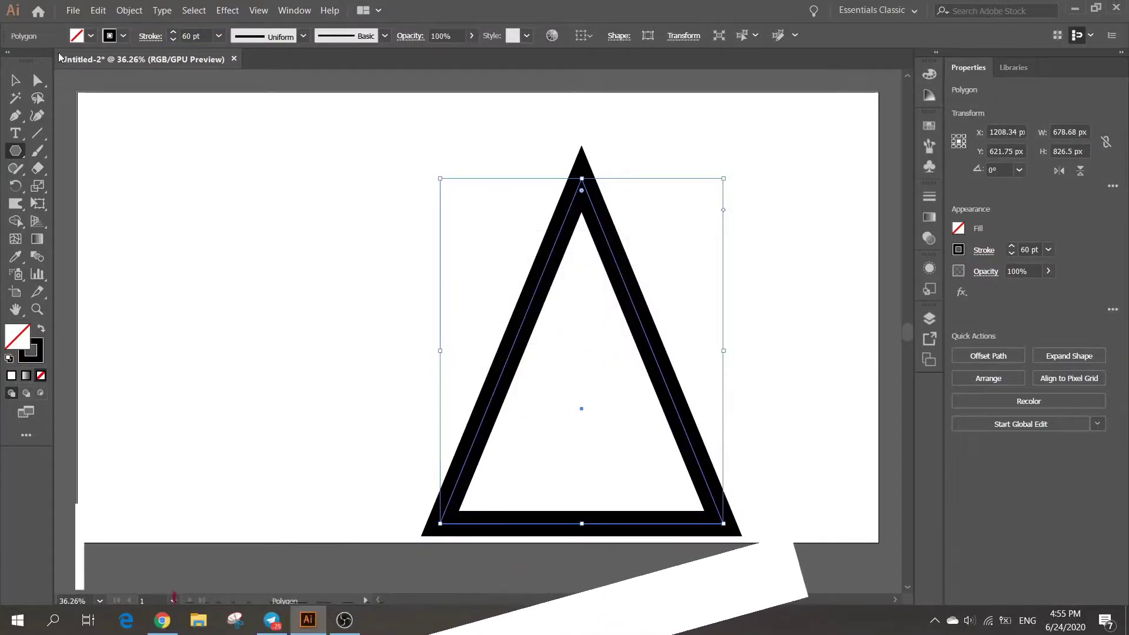
pyautogui.moveTo(641, 277); pyautogui.dragTo(540, 207)
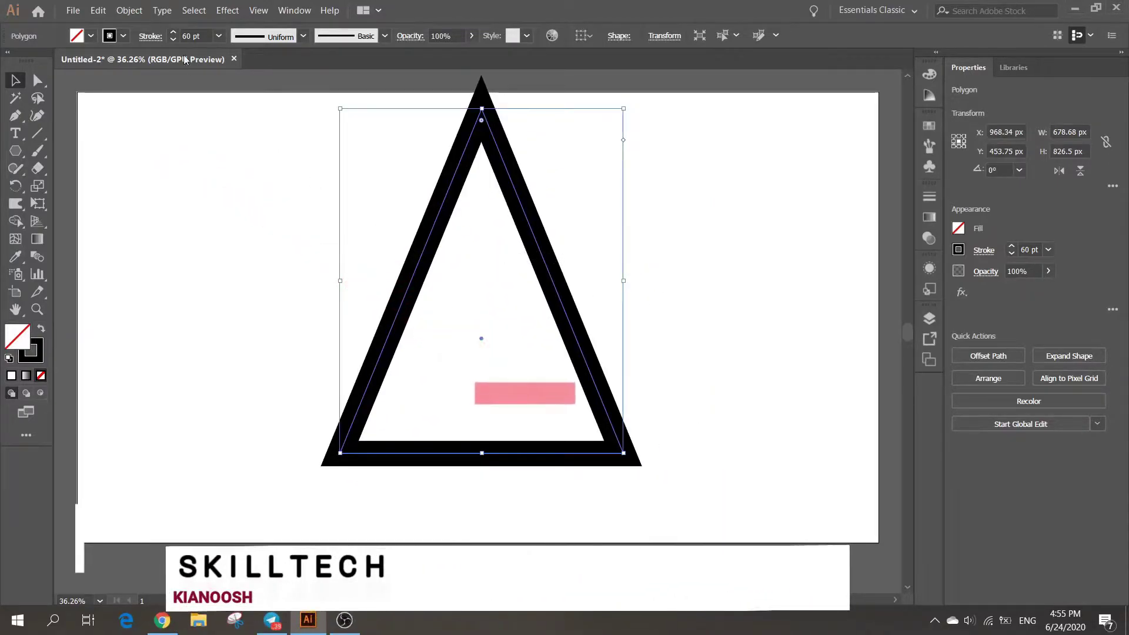
# - Expand the triangle's fill and stroke into a solid shape
pyautogui.click(129, 10)
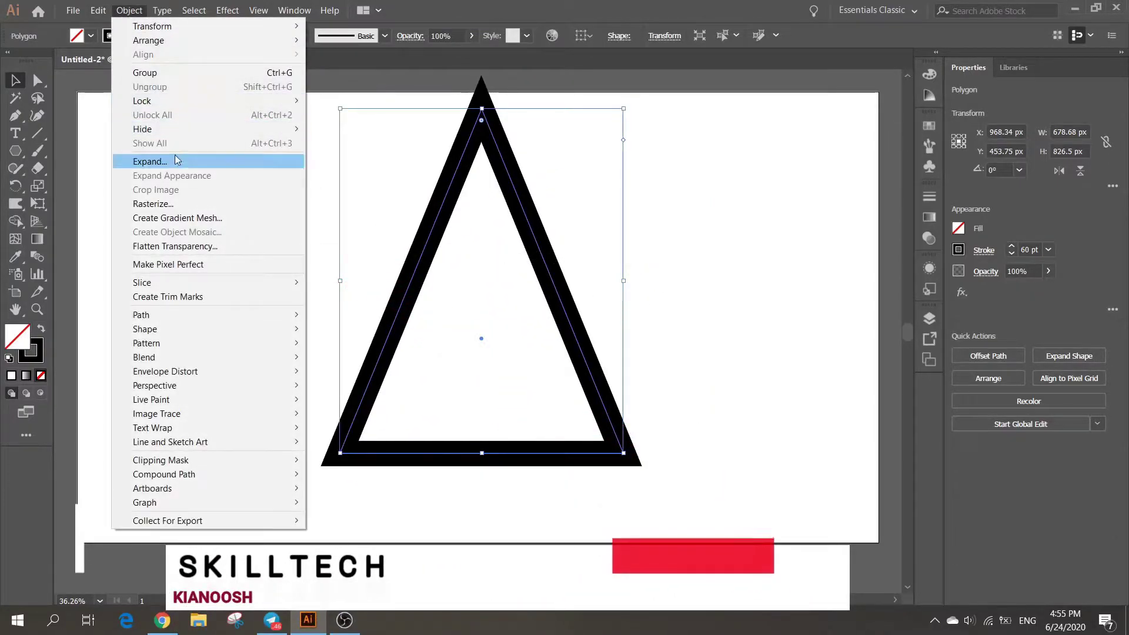
pyautogui.click(147, 161)
pyautogui.click(530, 394)
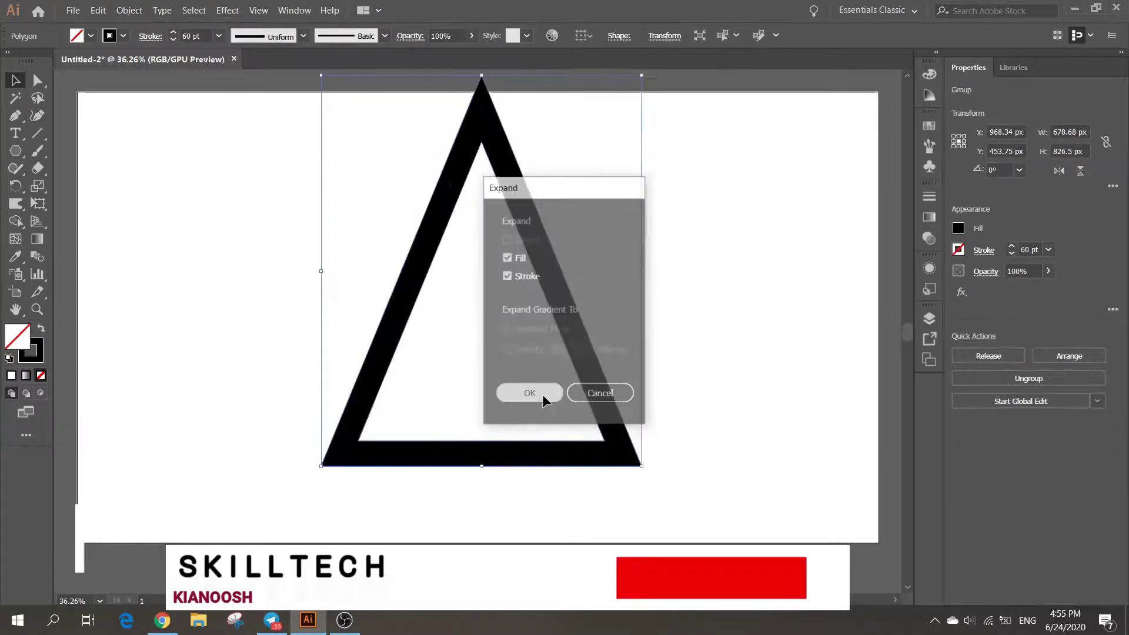
pyautogui.click(742, 326)
# - Duplicate the triangle about 217 px lower, overlapping the original
pyautogui.moveTo(547, 267); pyautogui.dragTo(551, 377)
pyautogui.click(729, 368)
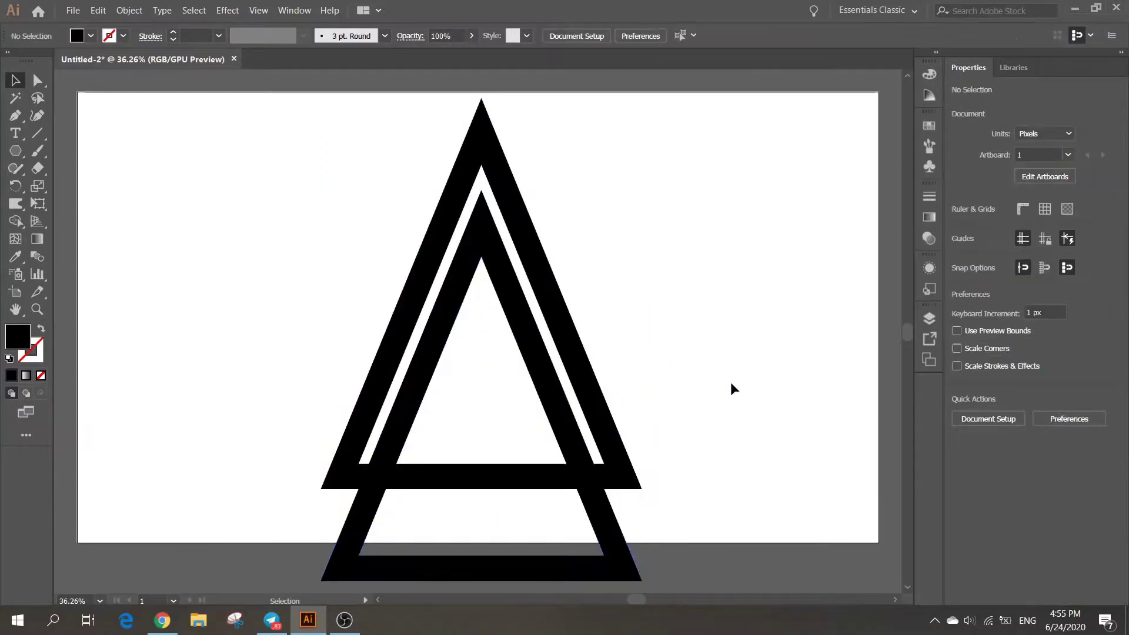
pyautogui.moveTo(731, 382); pyautogui.dragTo(357, 237)
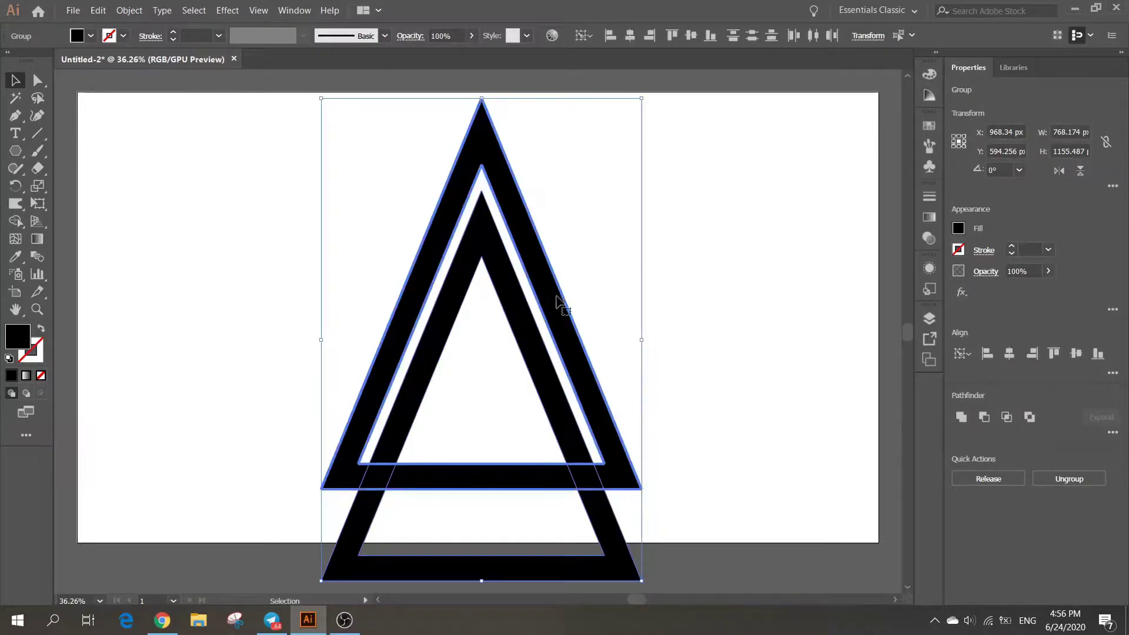
pyautogui.click(709, 315)
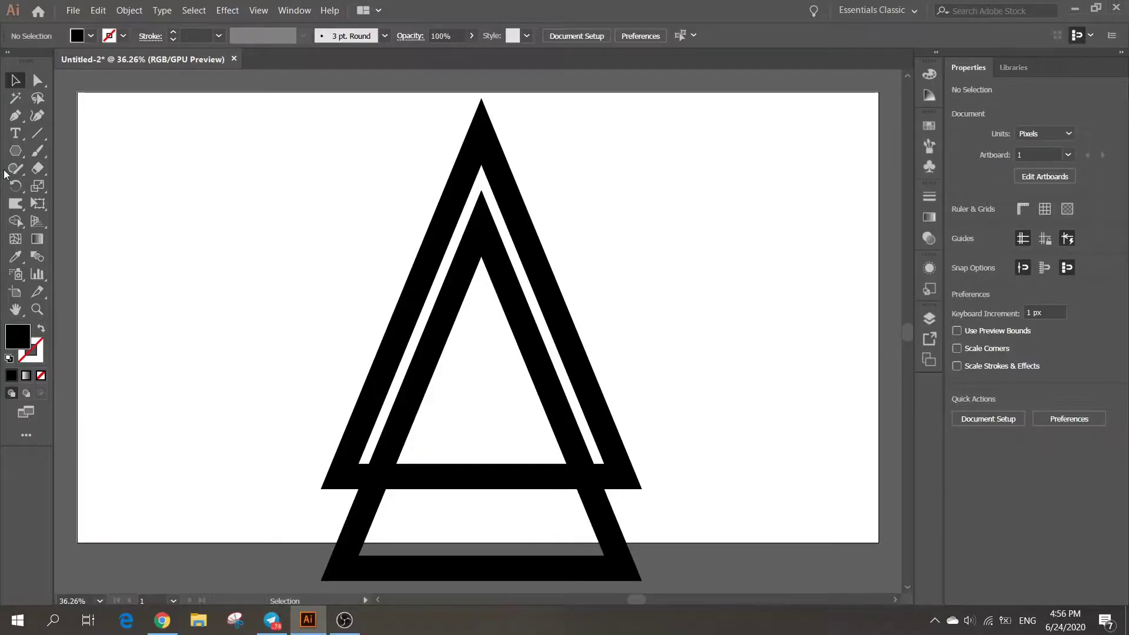
pyautogui.moveTo(15, 151); pyautogui.dragTo(88, 186)
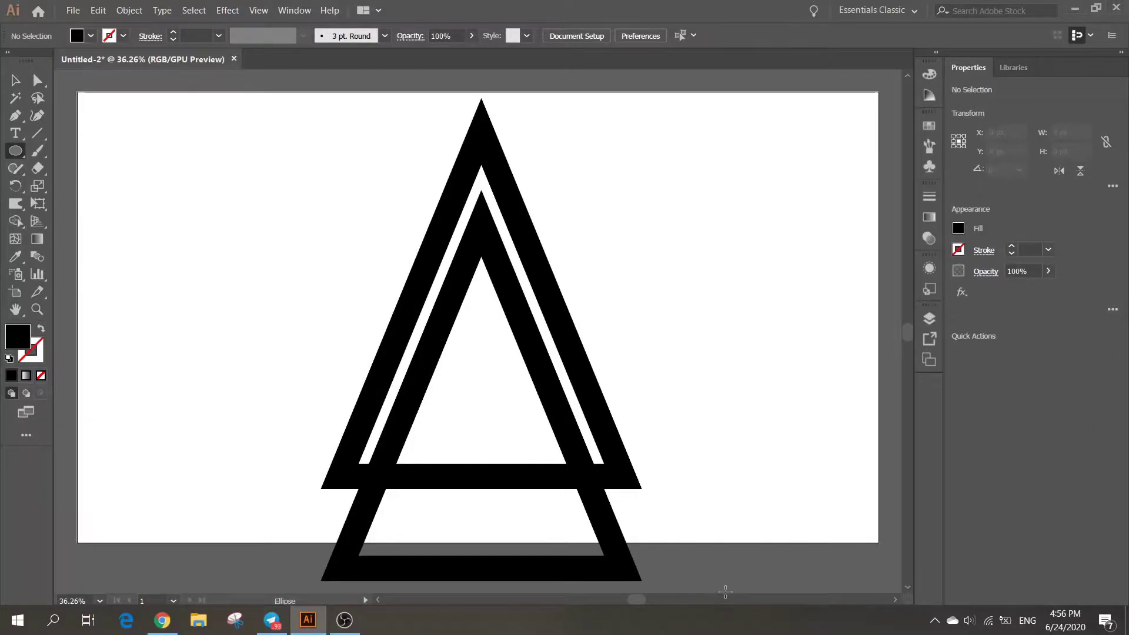
# - Draw a wide 1152 x 592 px ellipse with no fill and a 60 pt black stroke
pyautogui.moveTo(738, 589); pyautogui.dragTo(256, 341)
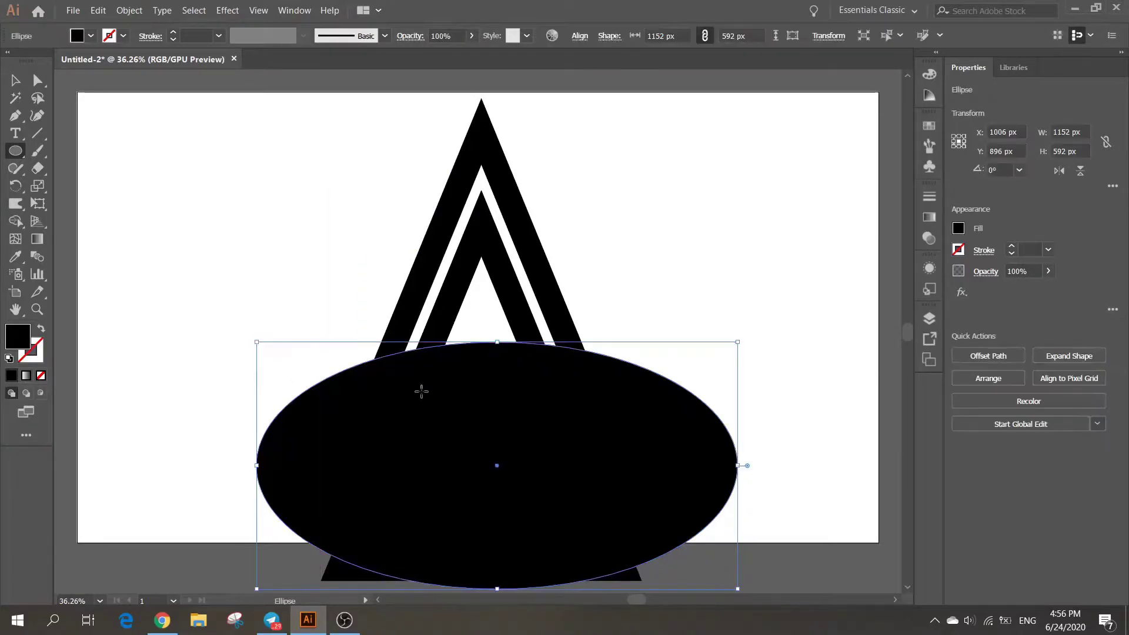
pyautogui.click(91, 36)
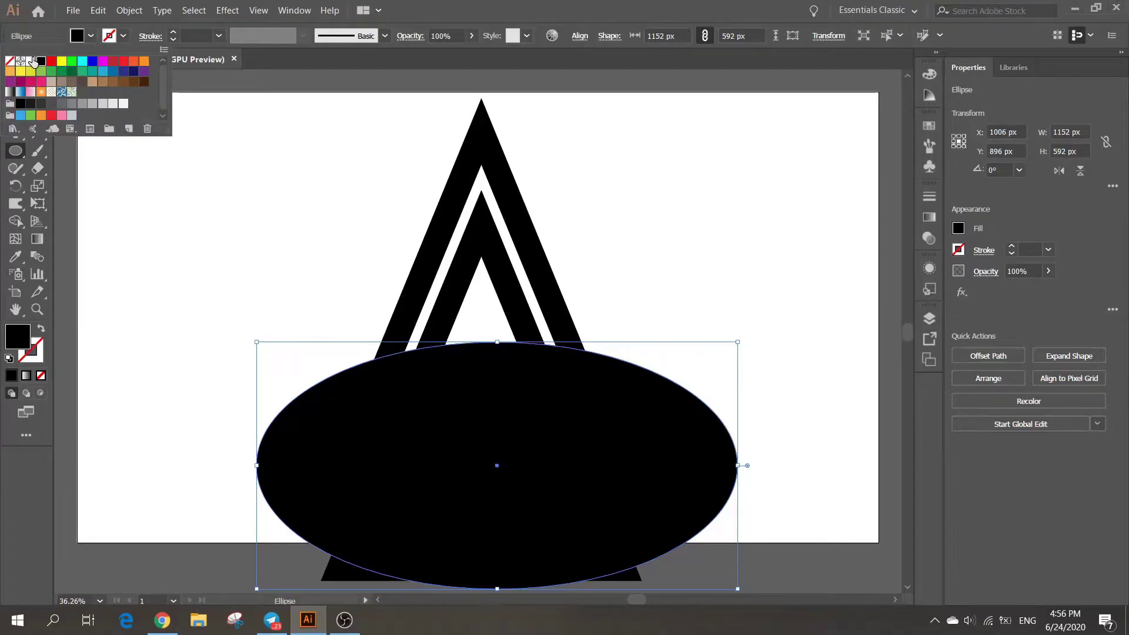
pyautogui.click(10, 61)
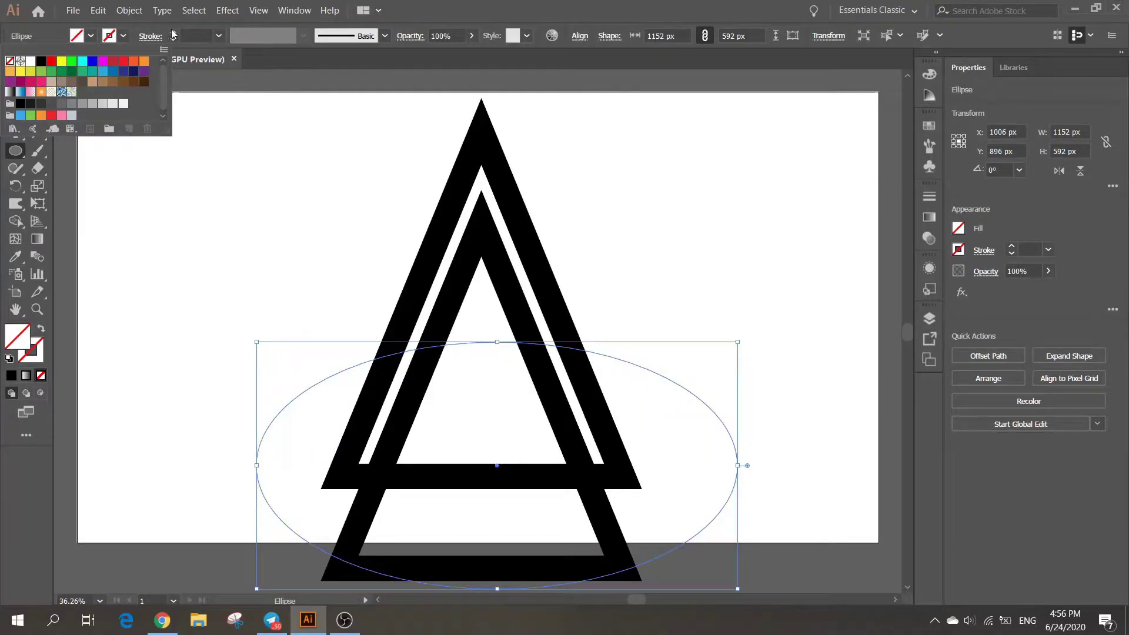
pyautogui.click(173, 34)
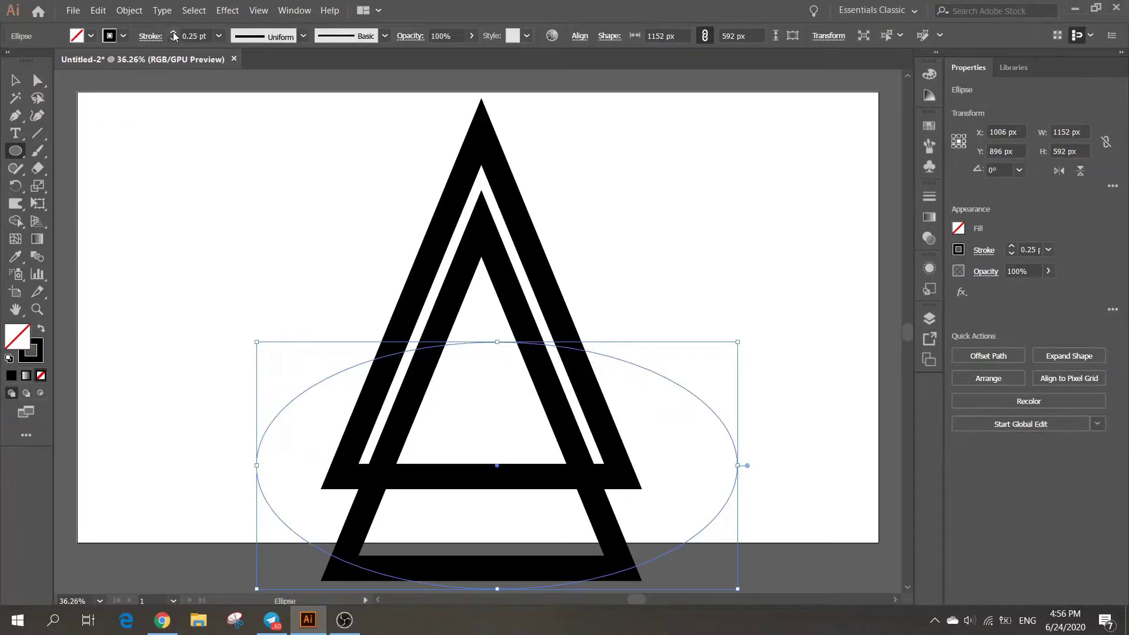
pyautogui.moveTo(199, 37); pyautogui.dragTo(174, 36)
pyautogui.write('60')
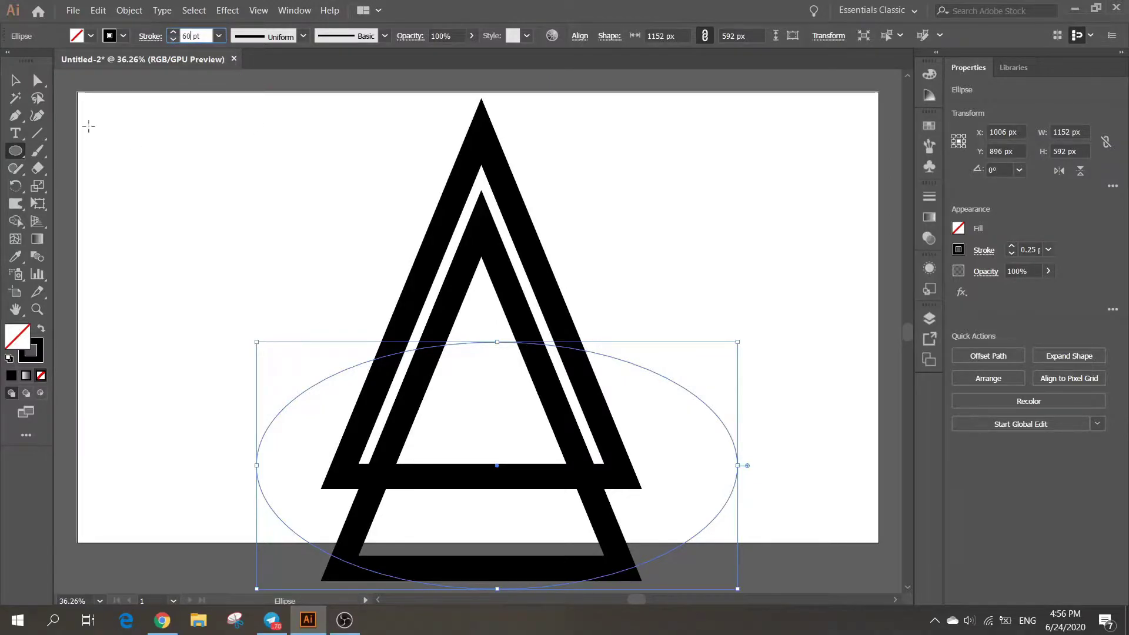
pyautogui.click(23, 84)
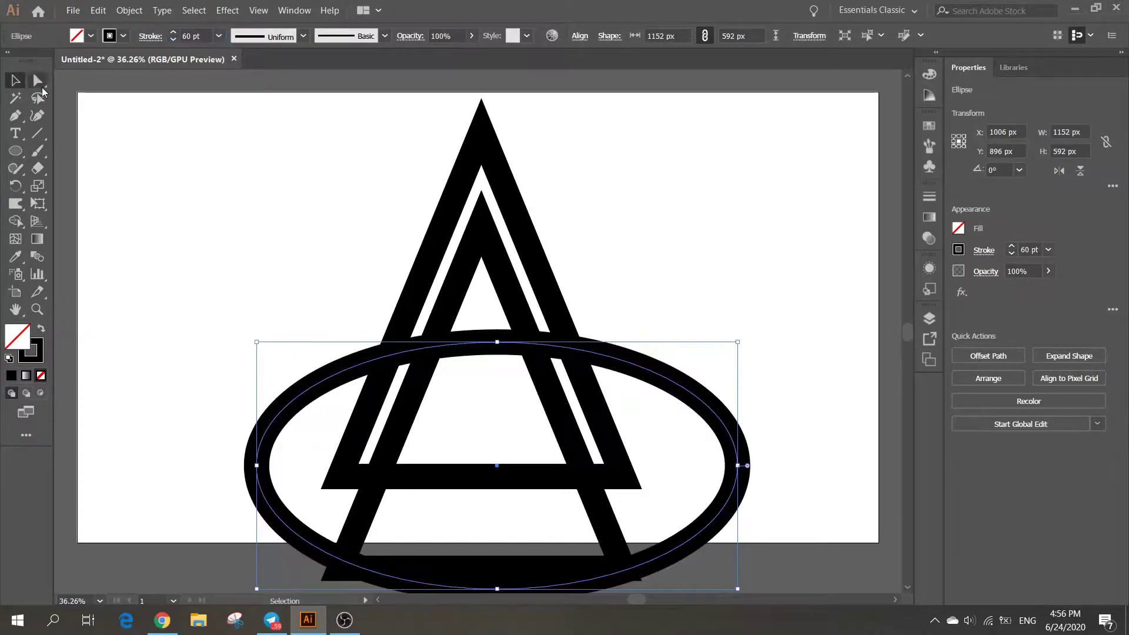
# - Duplicate the ellipse ring 42 px lower, then reselect the ellipse
pyautogui.click(639, 288)
pyautogui.click(601, 358)
pyautogui.moveTo(601, 358); pyautogui.dragTo(603, 376)
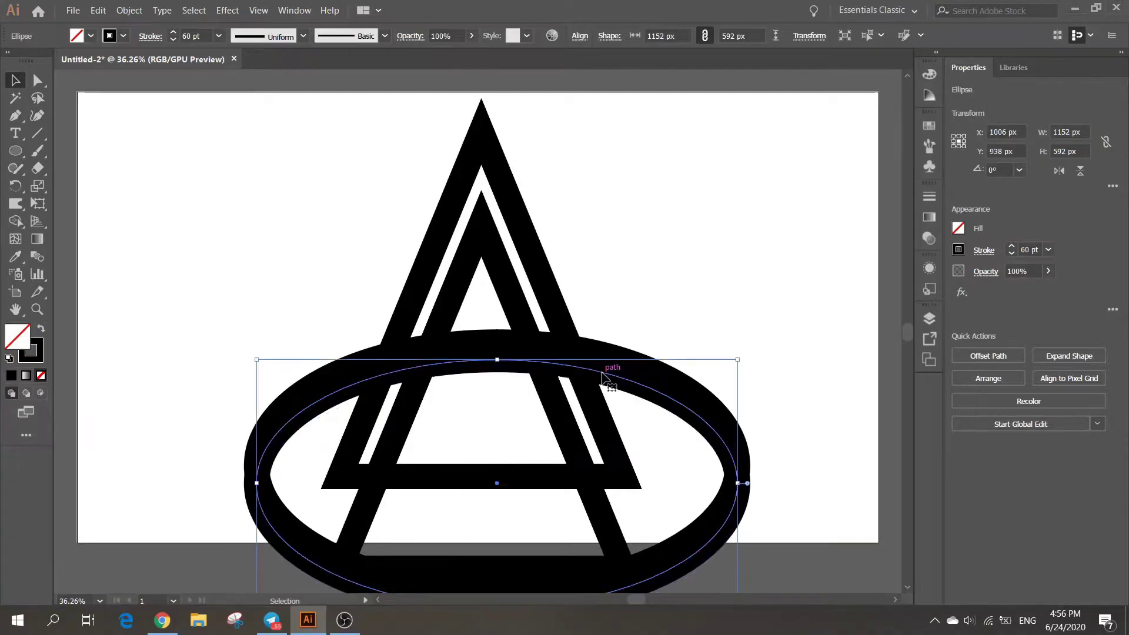
pyautogui.hotkey('ctrl', 'shift', 'a')
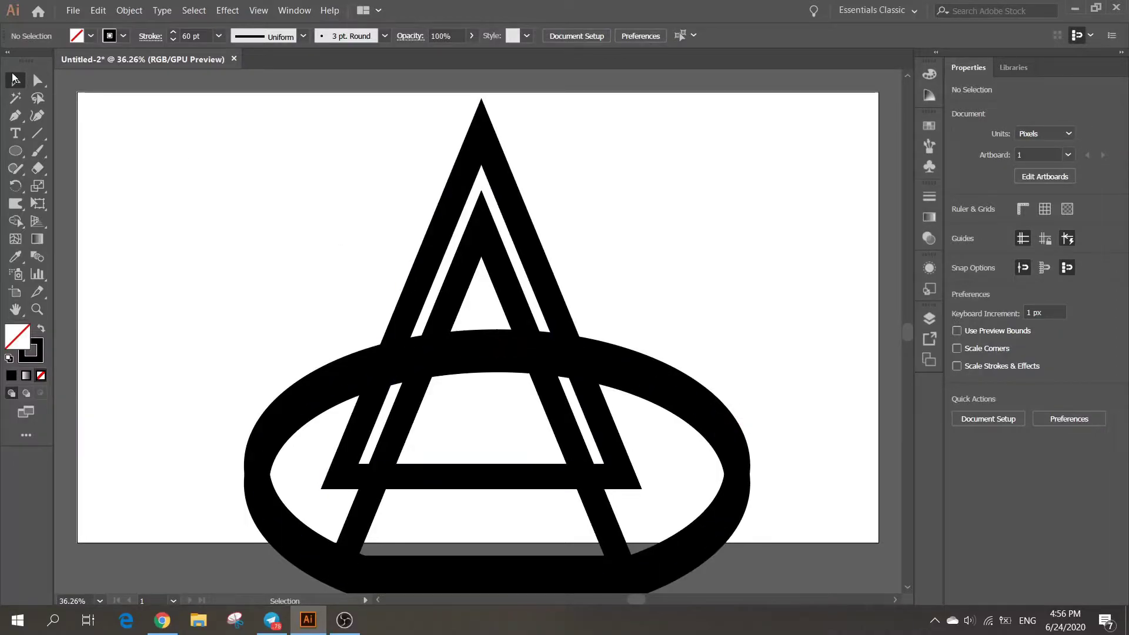
pyautogui.click(312, 401)
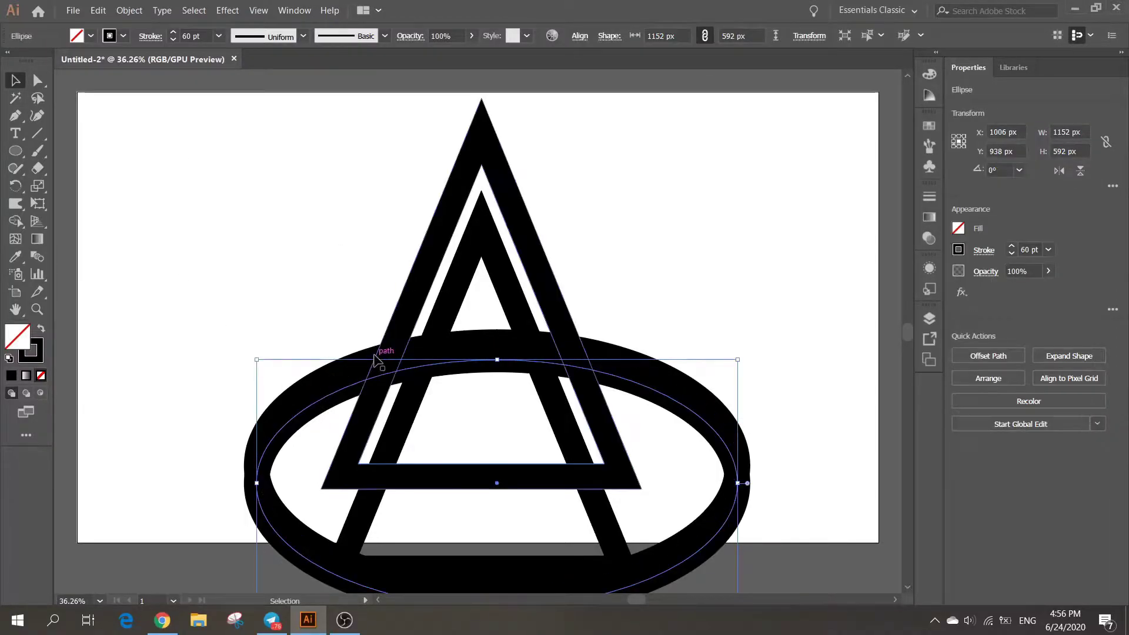
pyautogui.hotkey('ctrl', 'shift', 'a')
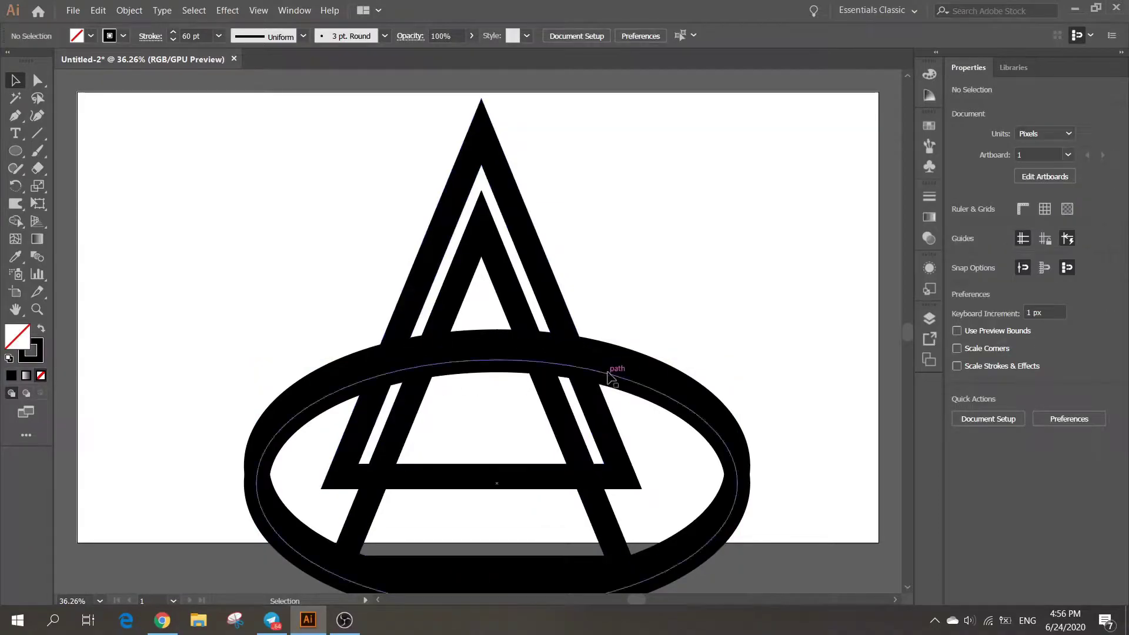
pyautogui.click(610, 361)
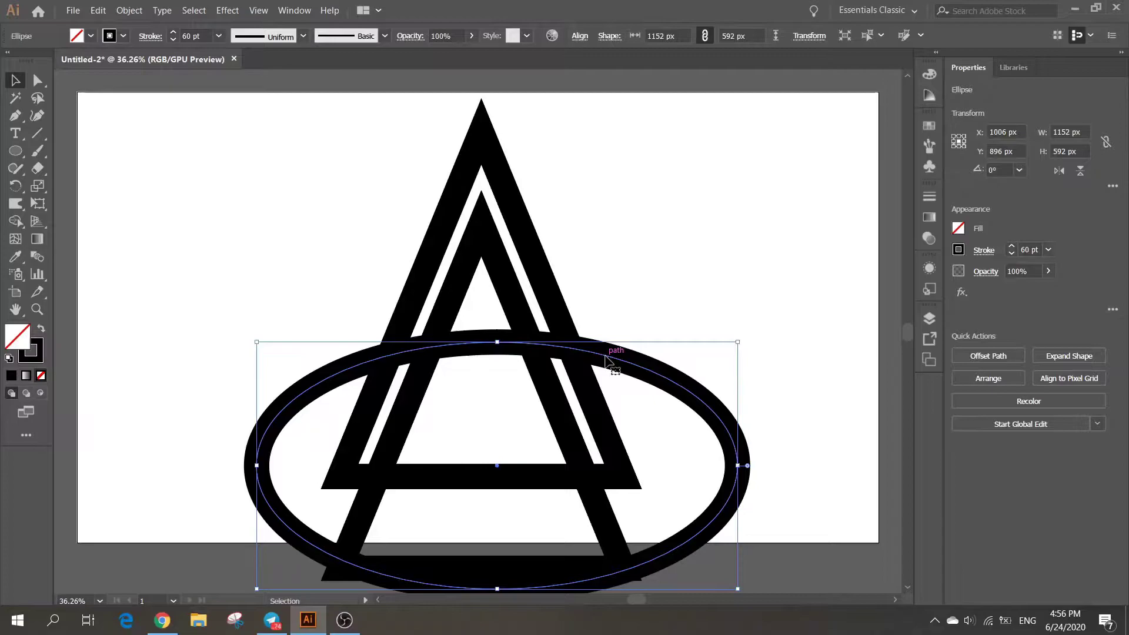
# - Expand the ellipse's fill and stroke into a ring, nudge it lower, and select all artwork
pyautogui.click(125, 12)
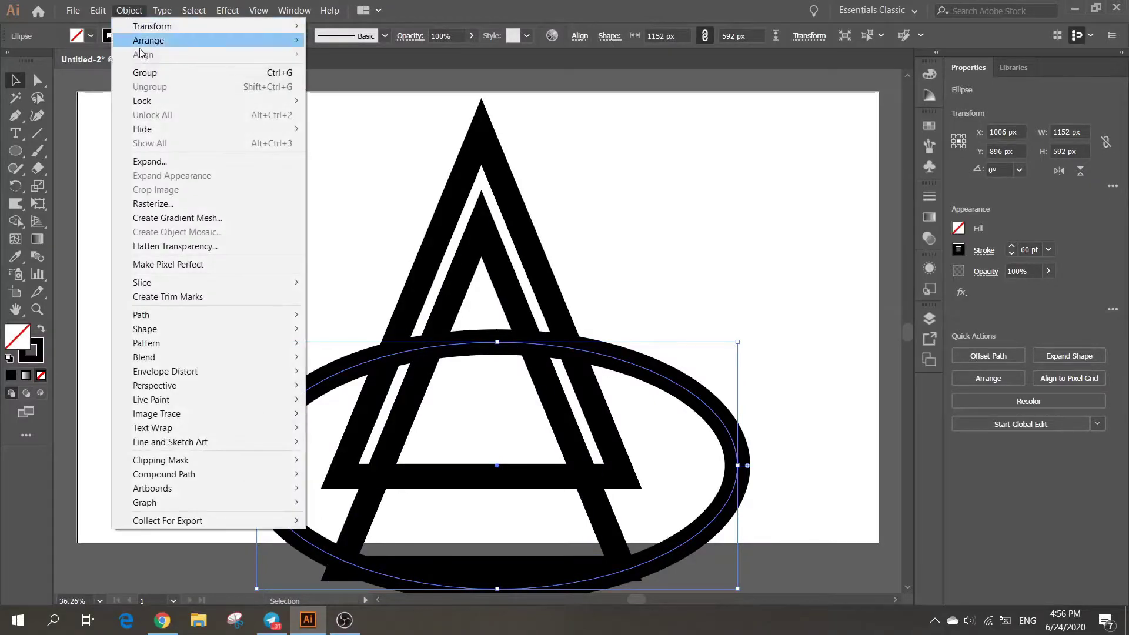
pyautogui.click(177, 161)
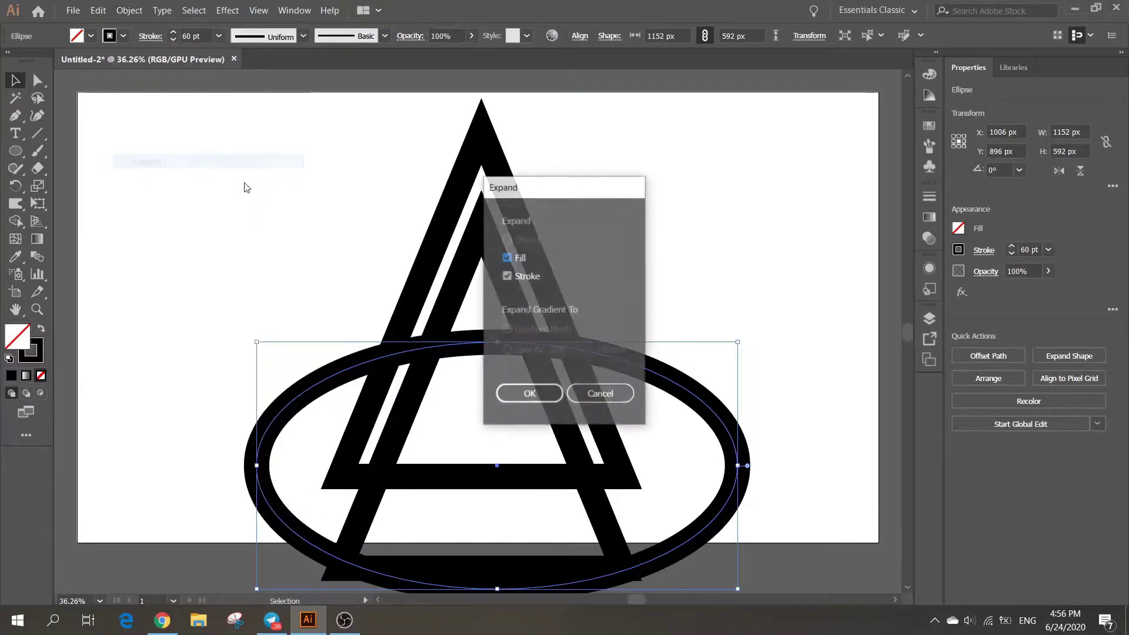
pyautogui.click(533, 392)
pyautogui.moveTo(488, 347); pyautogui.dragTo(488, 360)
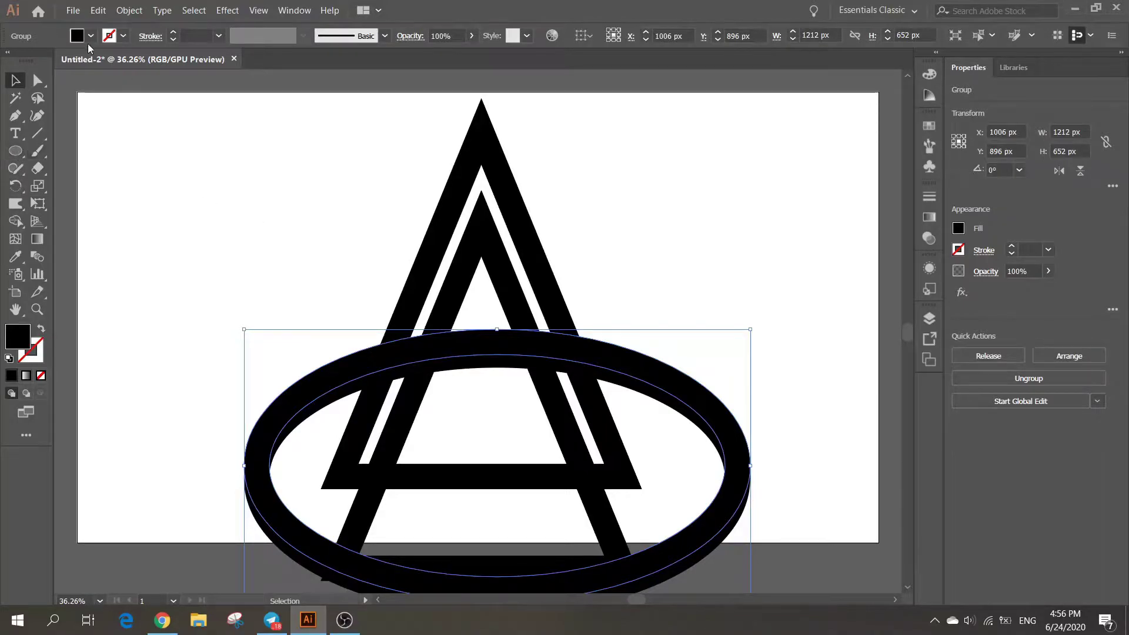
pyautogui.scroll(-1, 478, 329)
pyautogui.hotkey('ctrl', 'a')
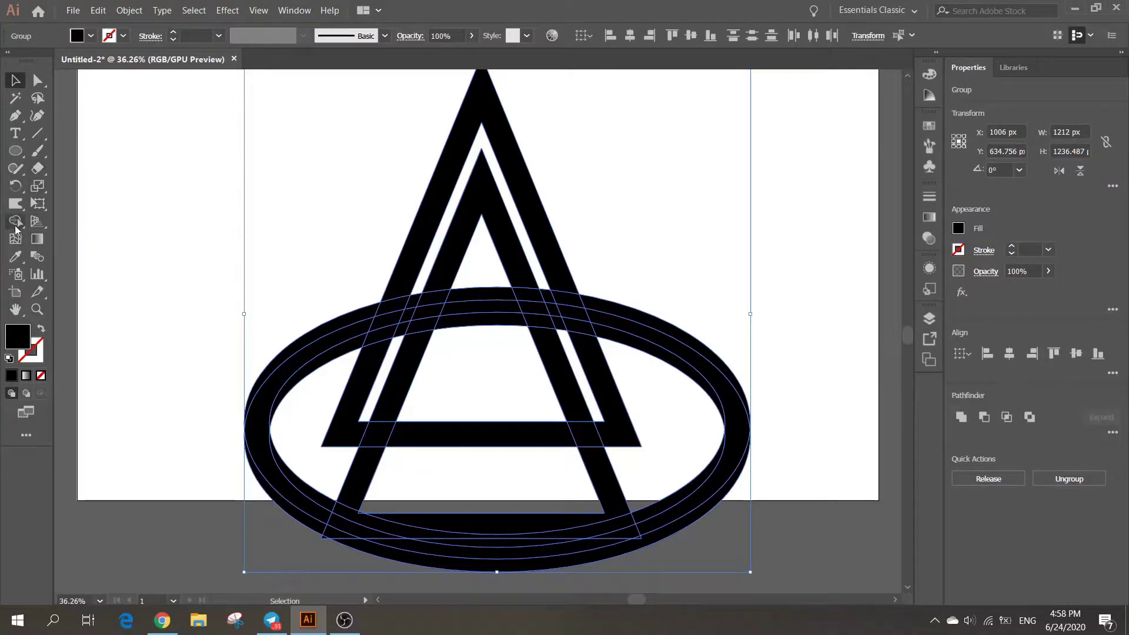
# - Delete the outer ellipse ring regions with the Shape Builder tool
pyautogui.click(16, 226)
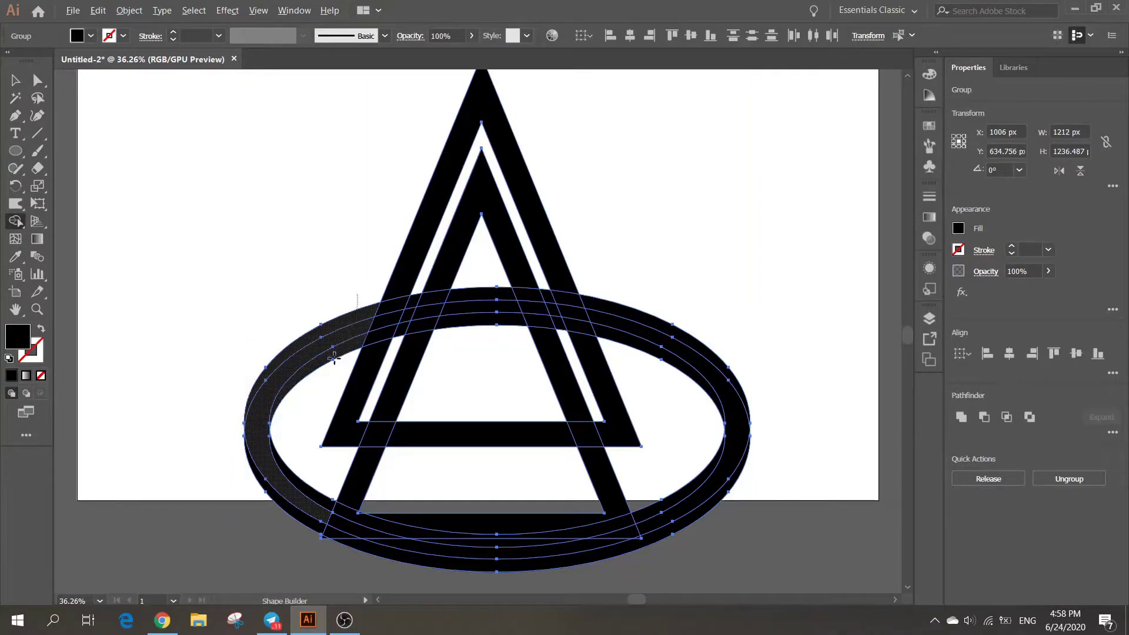
pyautogui.moveTo(333, 358)
pyautogui.mouseDown()
pyautogui.moveTo(436, 553)
pyautogui.moveTo(540, 544)
pyautogui.mouseUp()
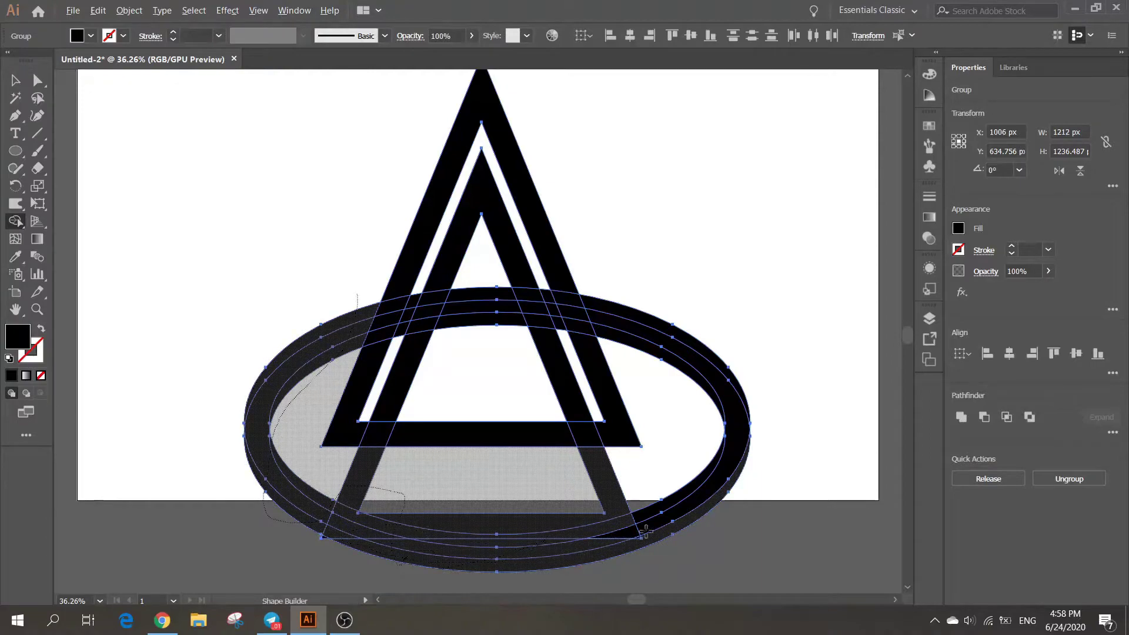
pyautogui.moveTo(646, 533); pyautogui.dragTo(735, 359)
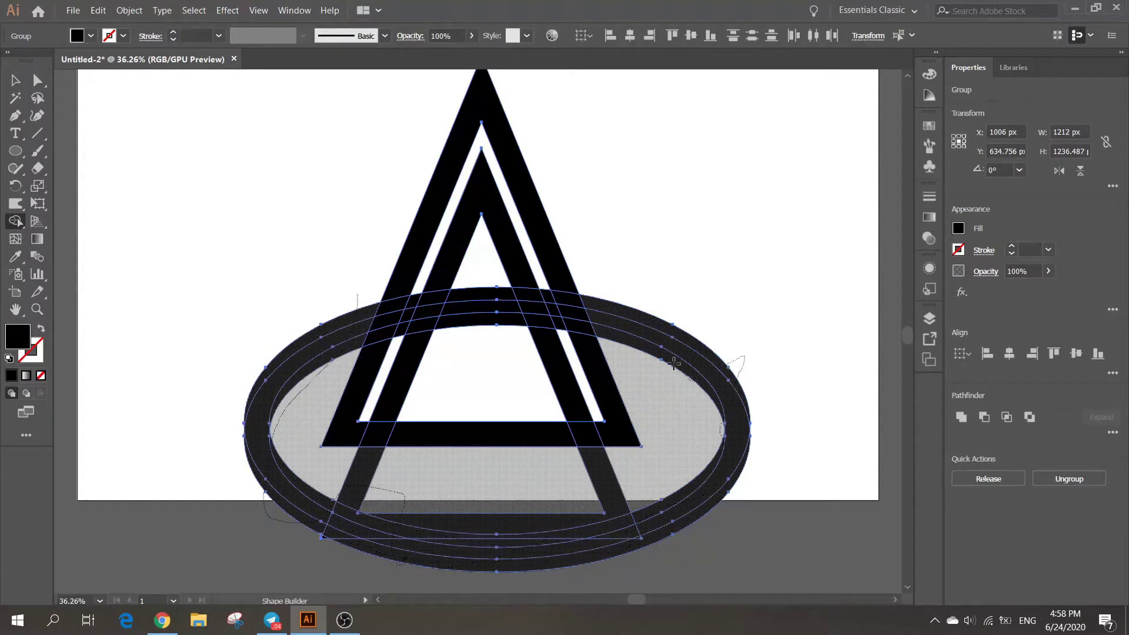
pyautogui.moveTo(622, 309)
pyautogui.mouseDown()
pyautogui.moveTo(679, 364)
pyautogui.moveTo(521, 447)
pyautogui.moveTo(389, 435)
pyautogui.mouseUp()
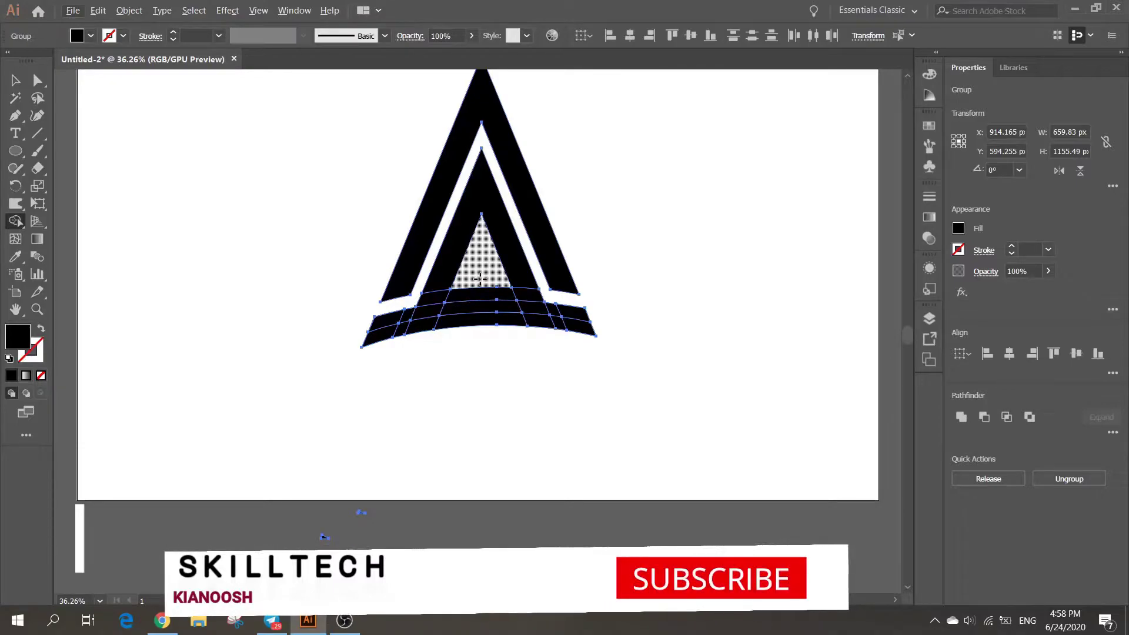
# - Remove the inner triangle and merge the band pieces into the chevron's curved feet
pyautogui.moveTo(481, 279); pyautogui.dragTo(474, 345)
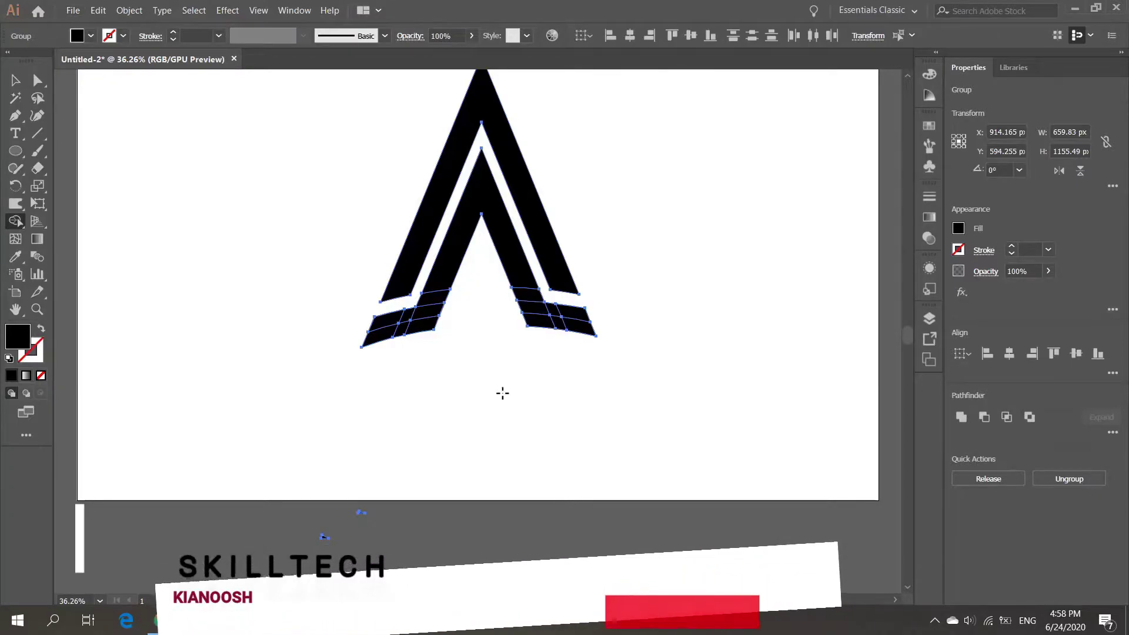
pyautogui.press('v')
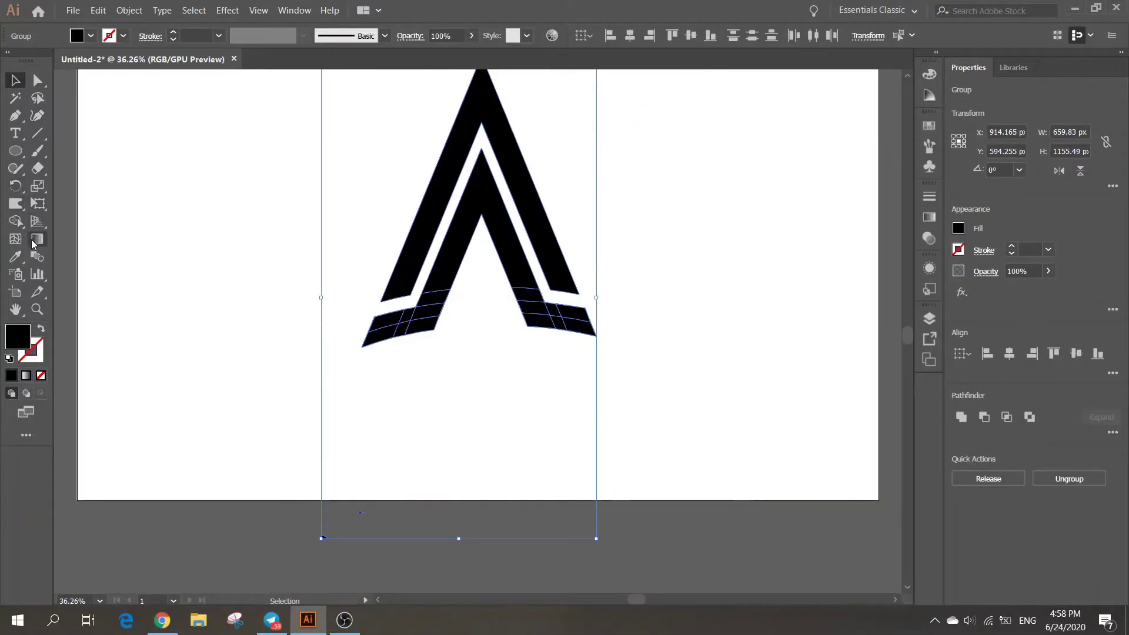
pyautogui.hotkey('shift', 'm')
pyautogui.moveTo(380, 322); pyautogui.dragTo(456, 248)
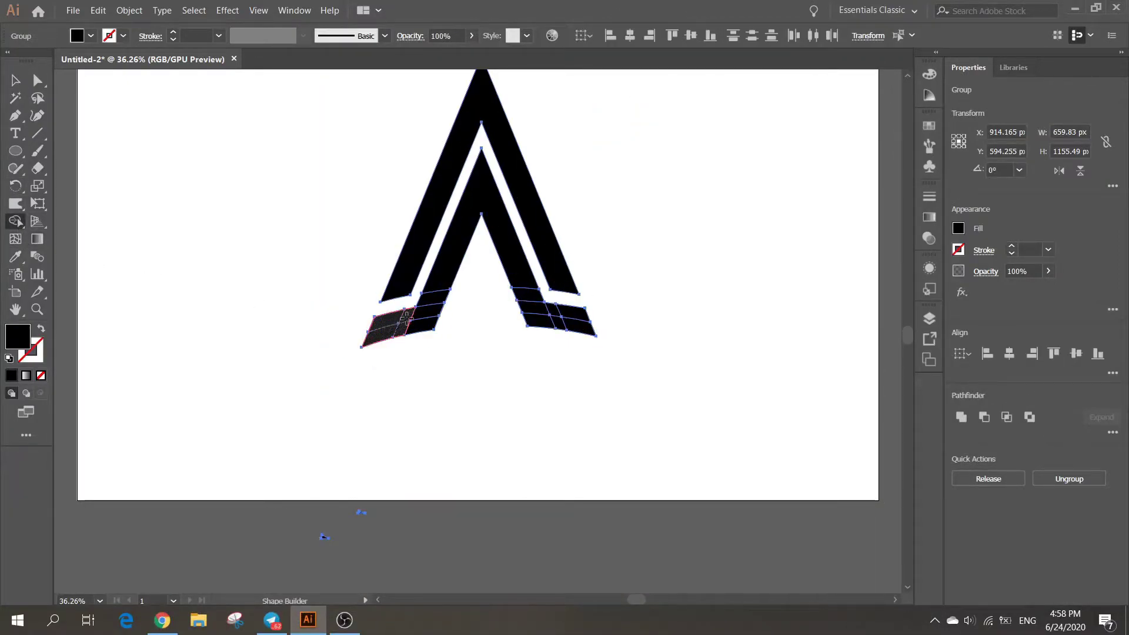
pyautogui.moveTo(490, 202); pyautogui.dragTo(576, 348)
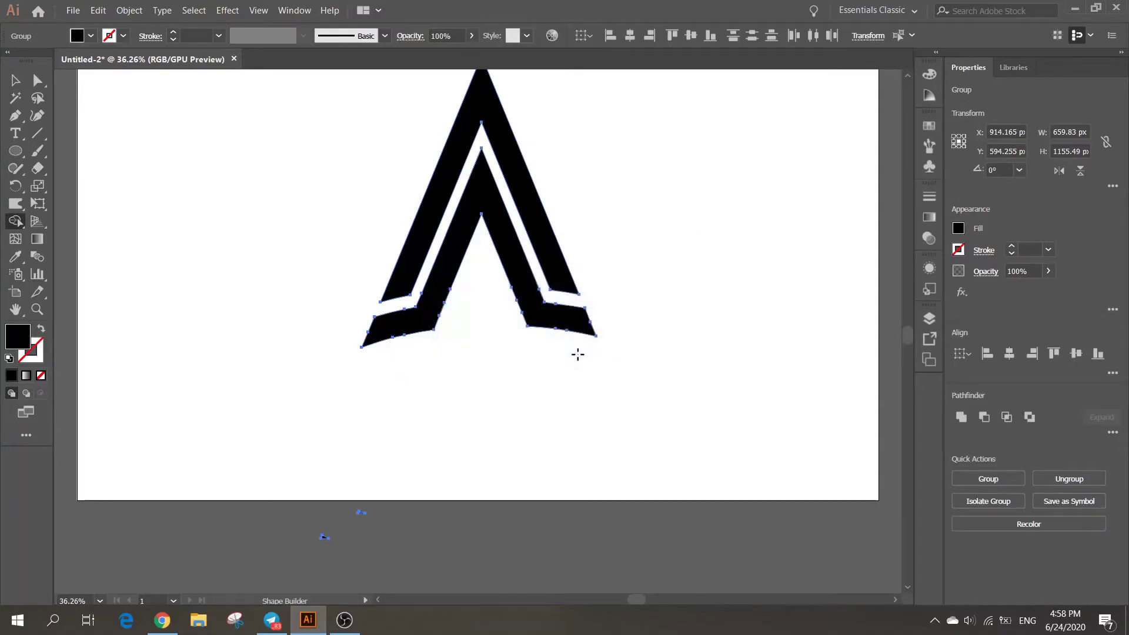
# - Shift the A logo slightly left on the page
pyautogui.click(16, 80)
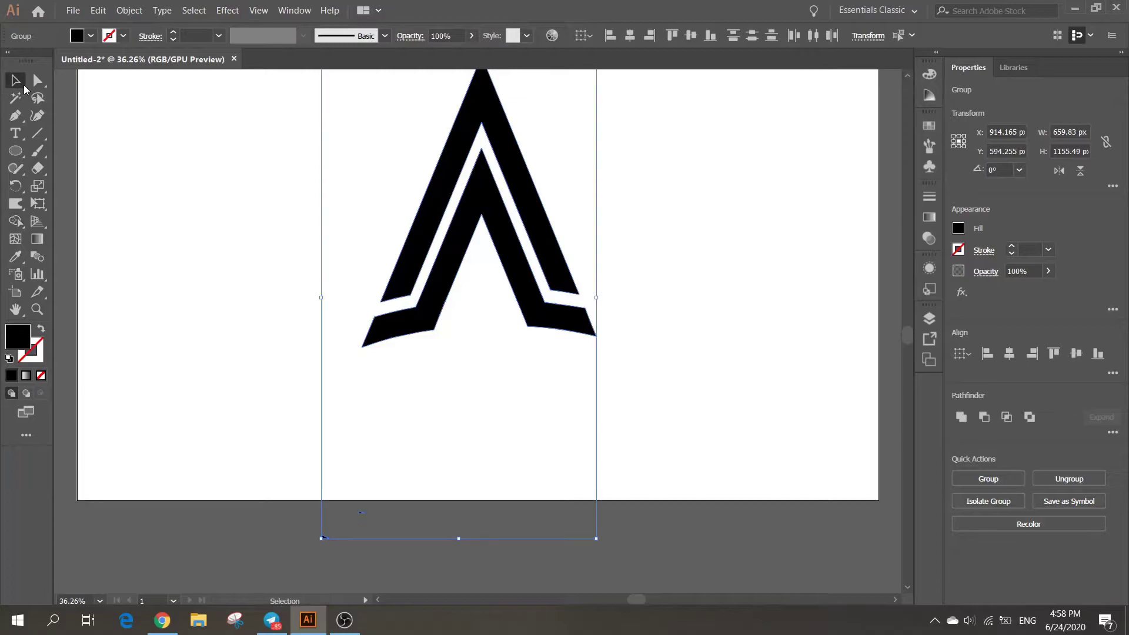
pyautogui.scroll(1, 430, 312)
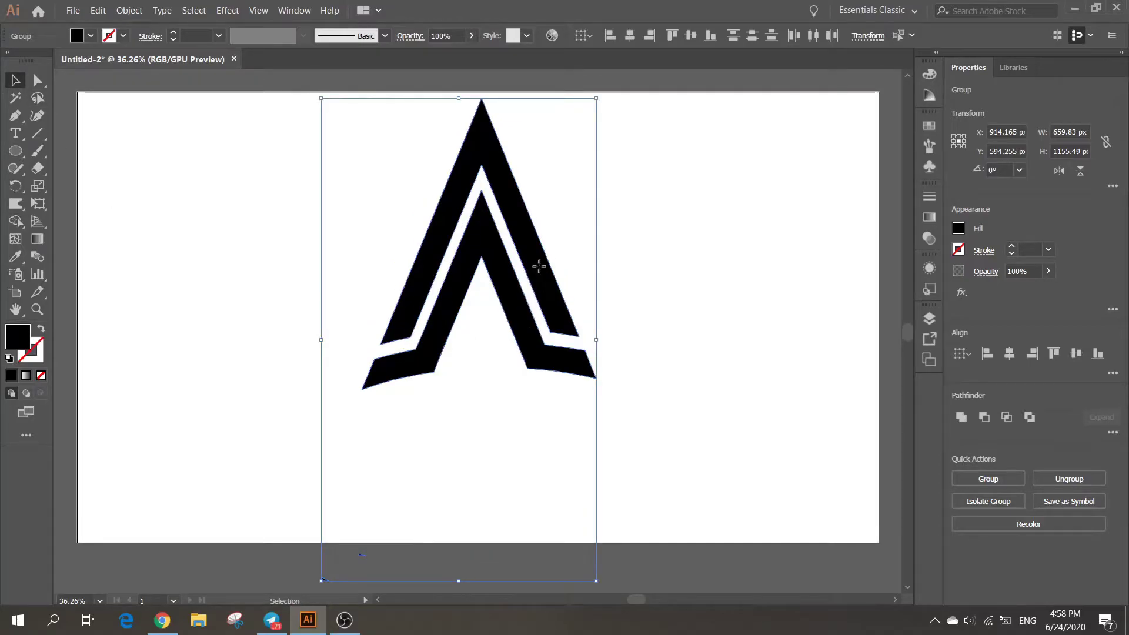
pyautogui.moveTo(539, 267); pyautogui.dragTo(516, 272)
pyautogui.click(570, 433)
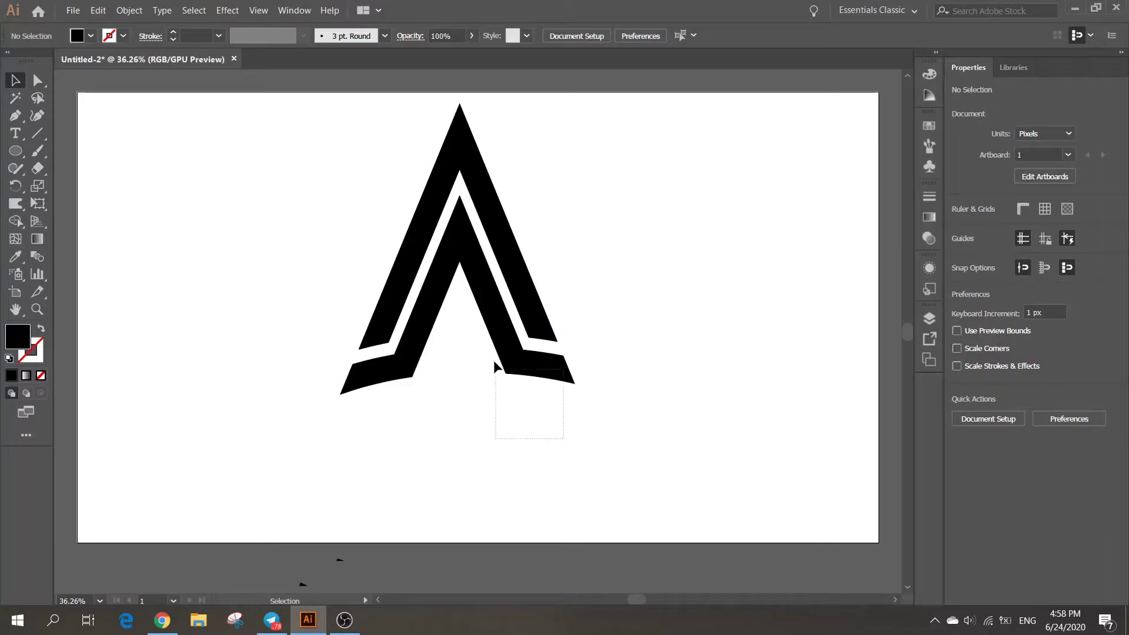
pyautogui.moveTo(567, 439); pyautogui.dragTo(497, 368)
pyautogui.click(584, 414)
# - Fill the inner chevron red-orange, leaving the outer chevron black
pyautogui.click(540, 377)
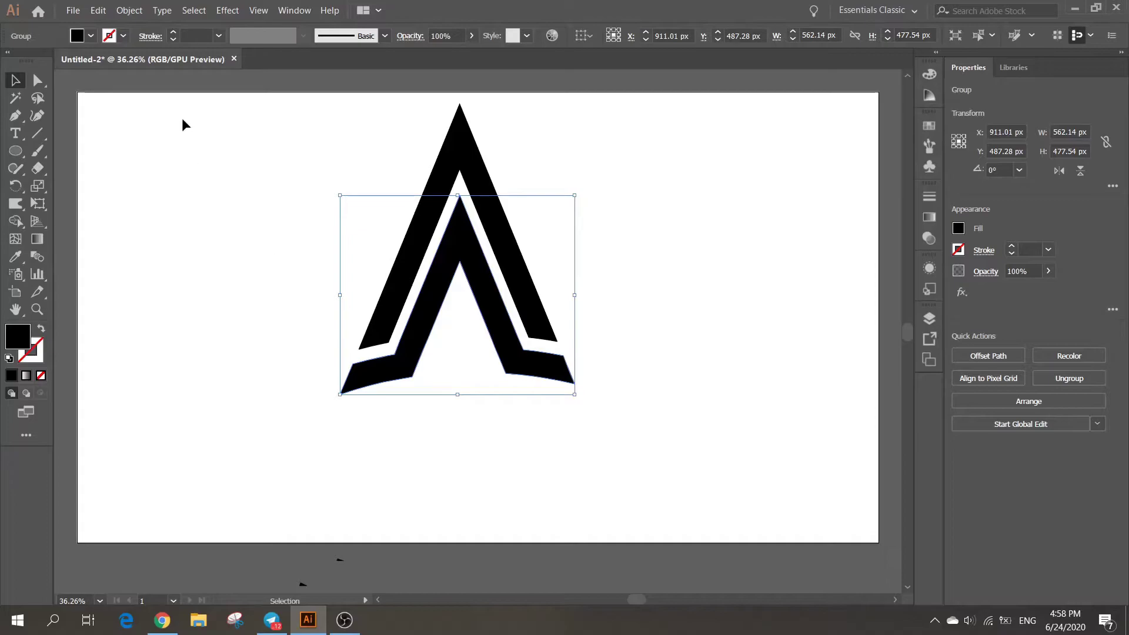
pyautogui.click(77, 36)
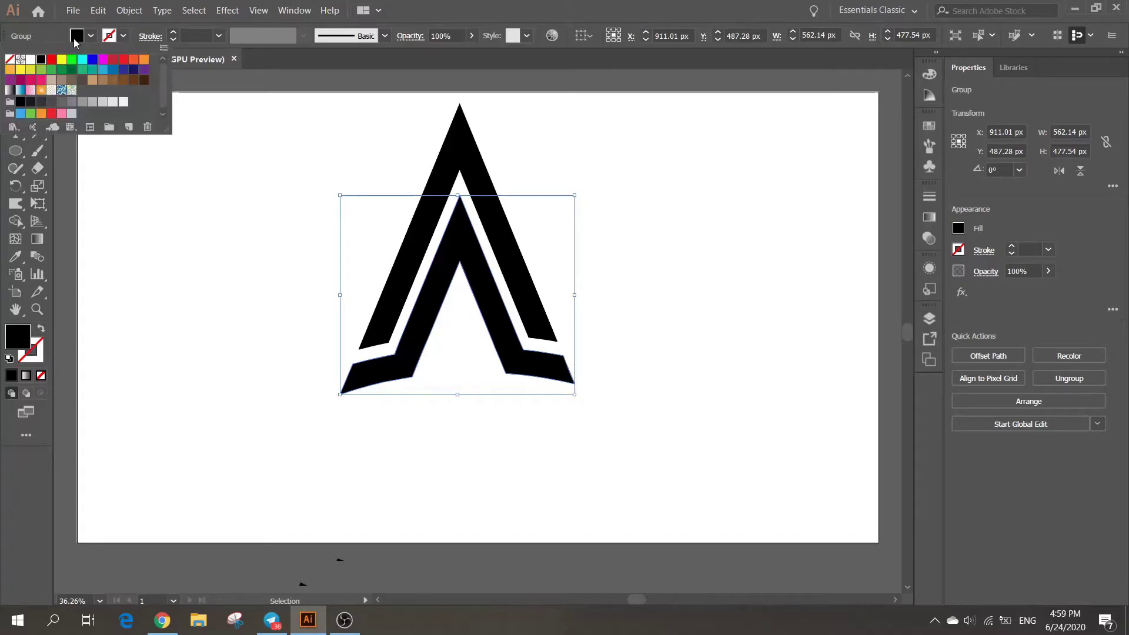
pyautogui.click(143, 61)
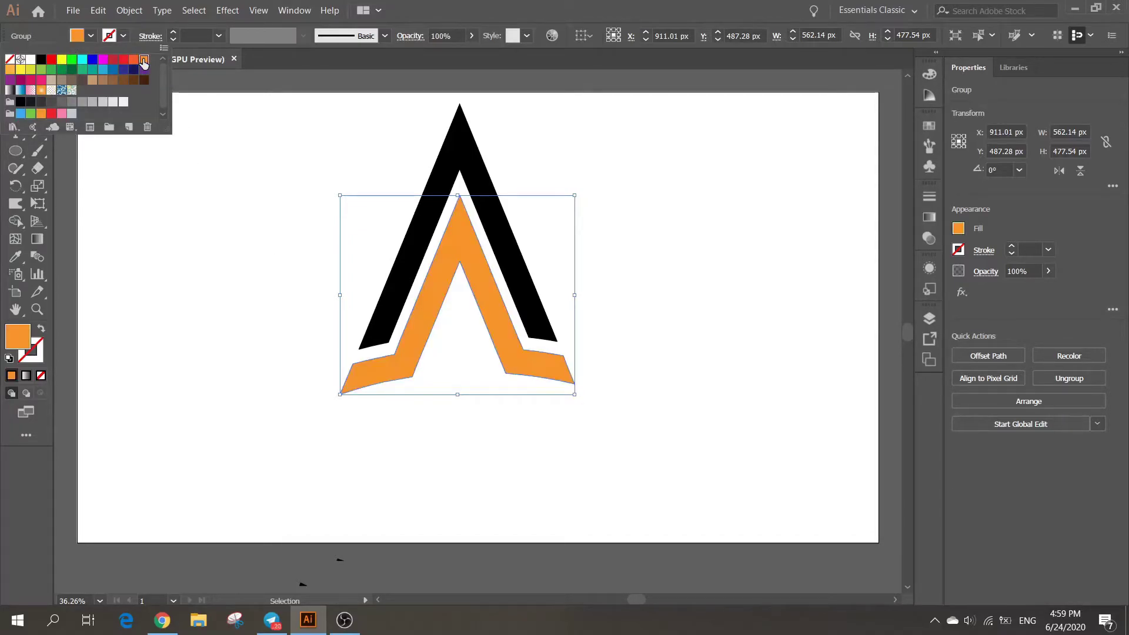
pyautogui.click(134, 59)
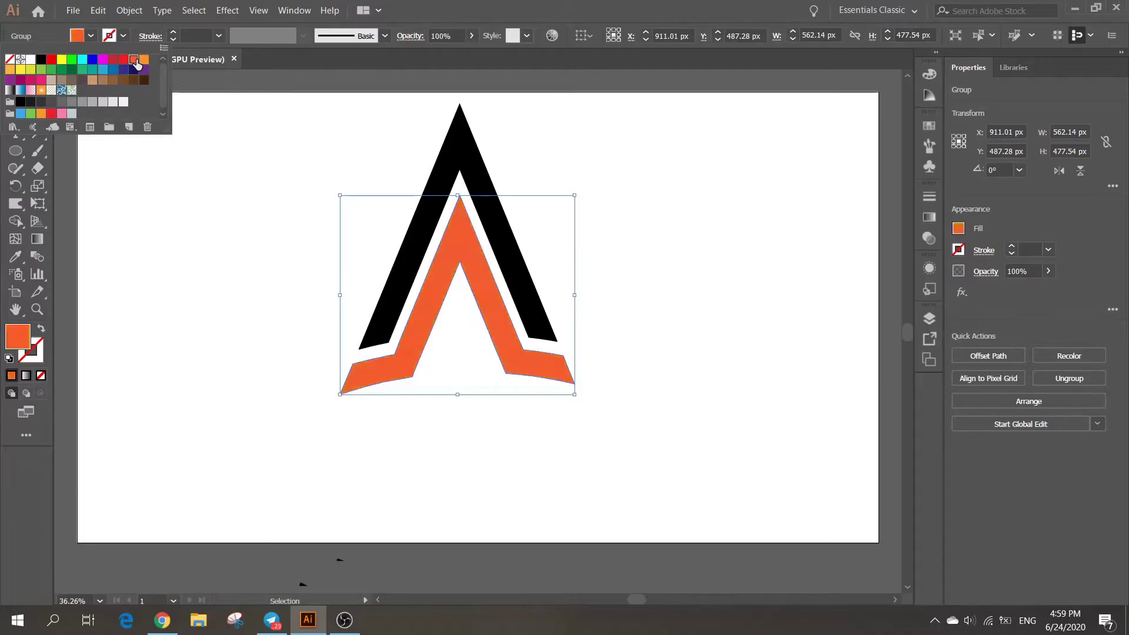
pyautogui.click(682, 399)
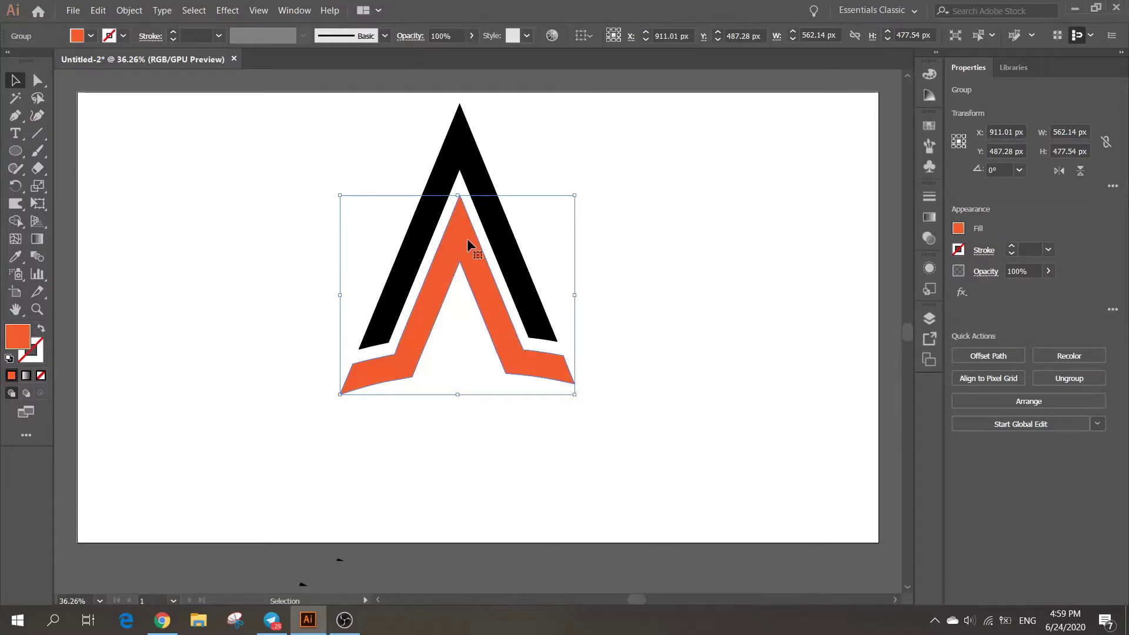
pyautogui.click(484, 185)
pyautogui.click(610, 427)
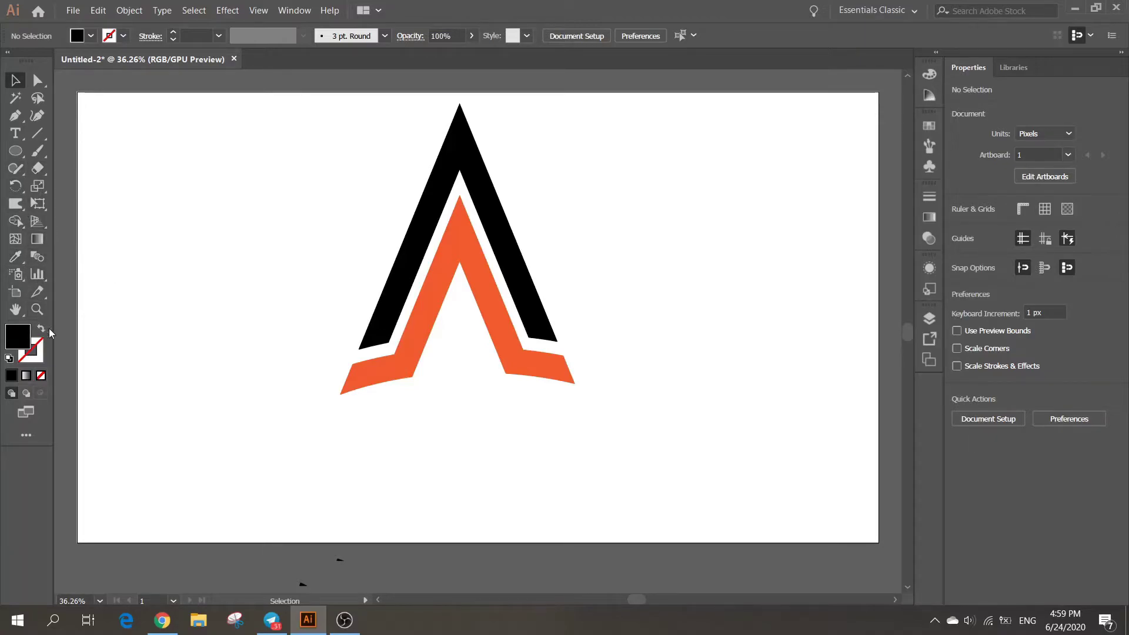
# - Add 39 pt 'A COMPANY LOGO' text below the logo and center-align its two lines
pyautogui.click(15, 133)
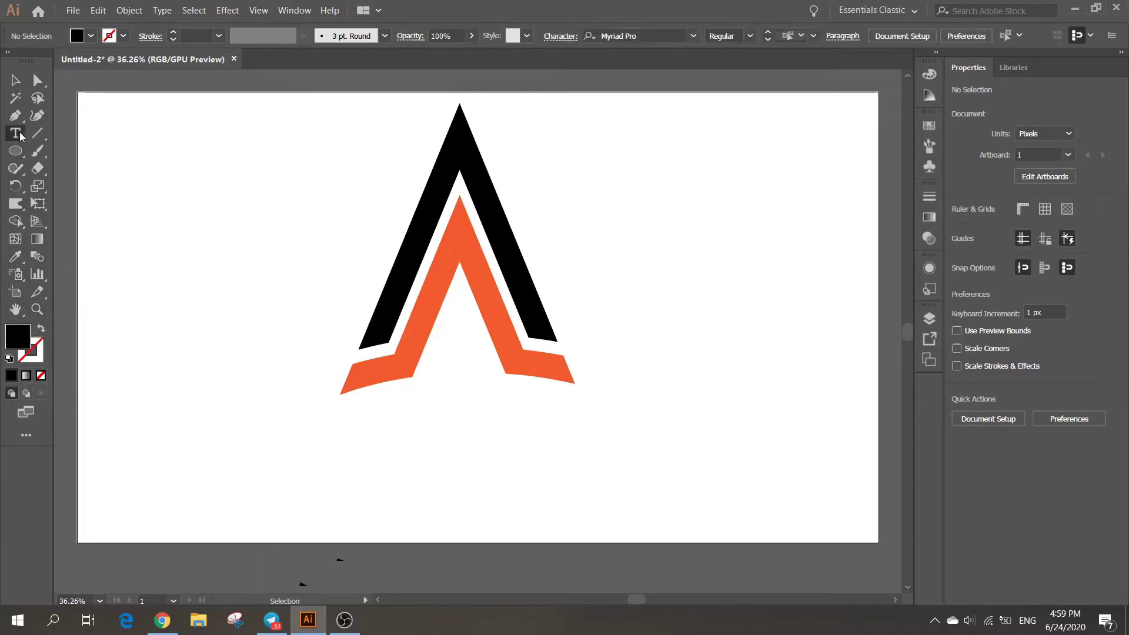
pyautogui.click(393, 440)
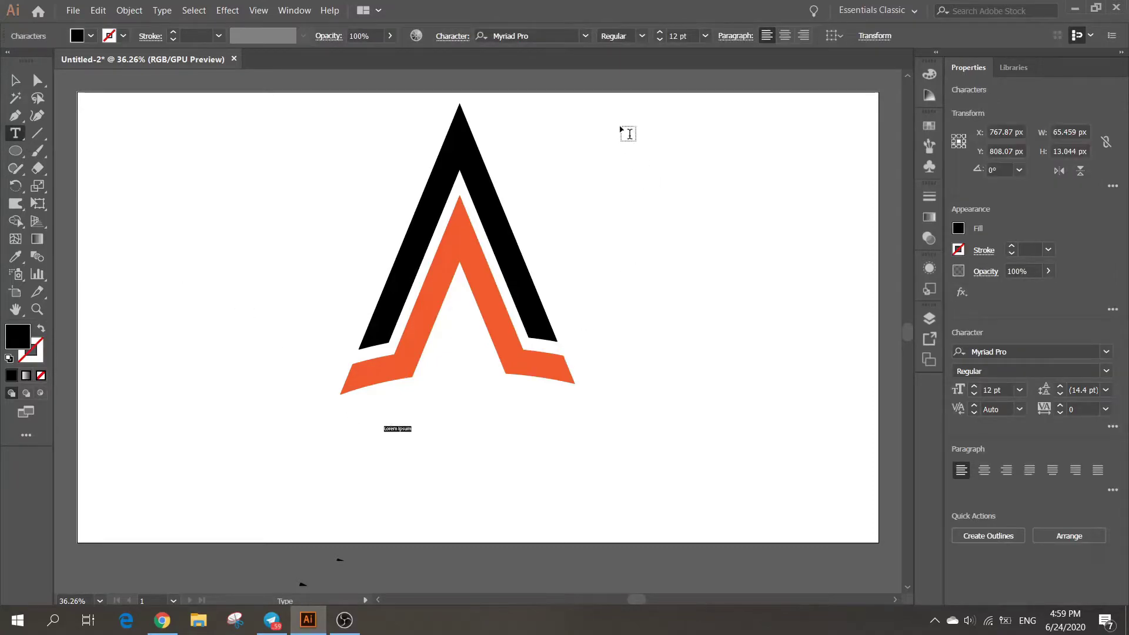
pyautogui.moveTo(659, 36); pyautogui.dragTo(655, 38)
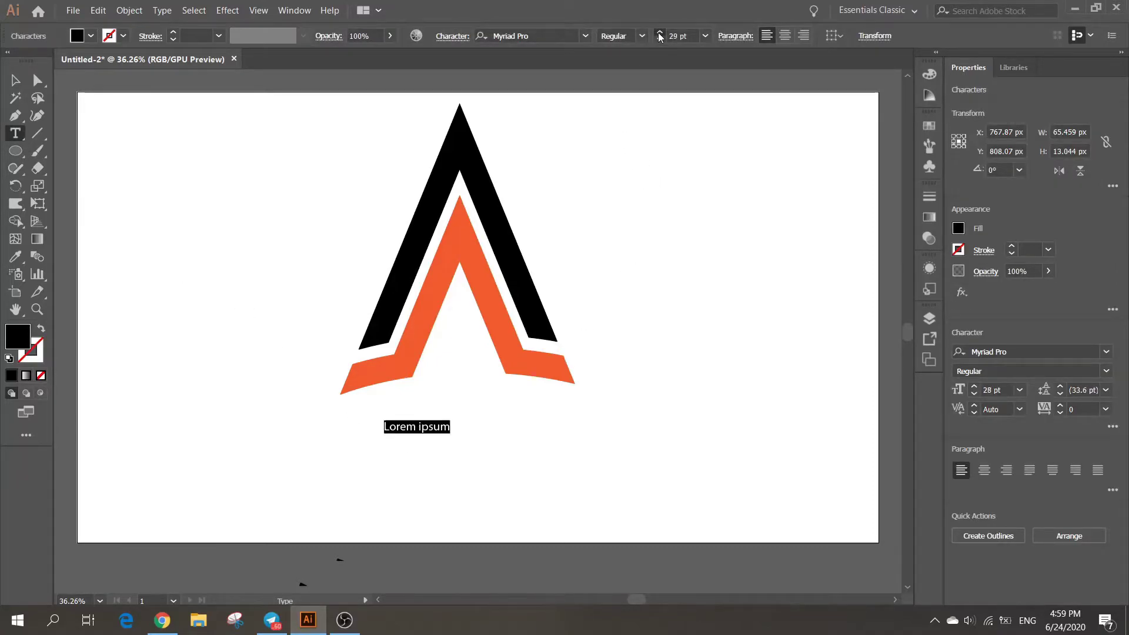
pyautogui.write('a')
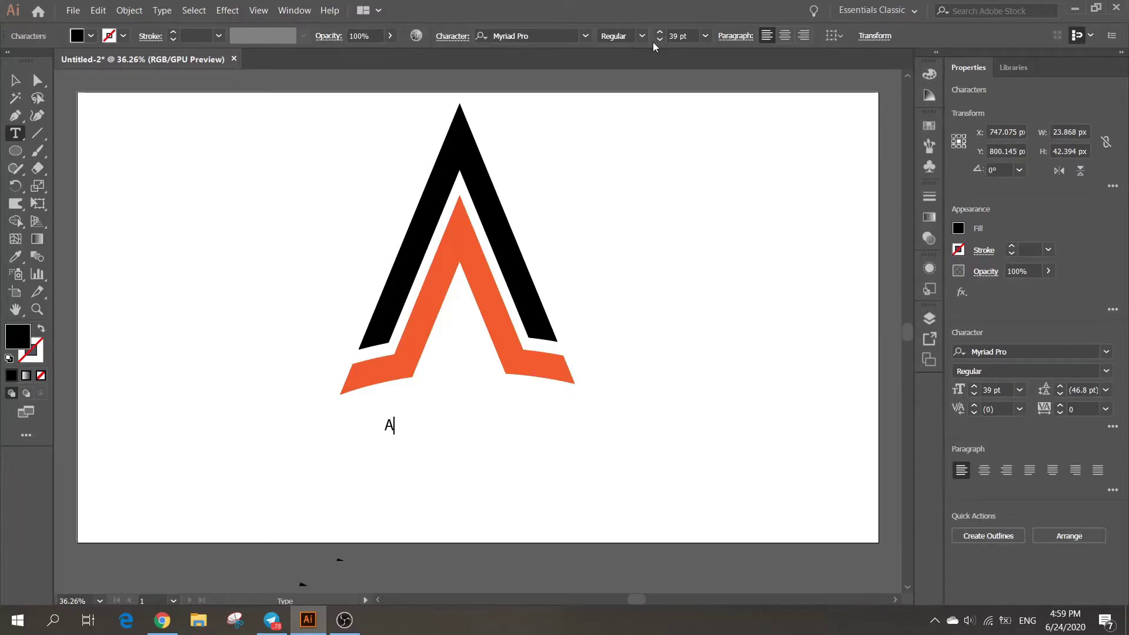
pyautogui.write(' COMPAN')
pyautogui.write('Y ')
pyautogui.write('L')
pyautogui.write('OGO')
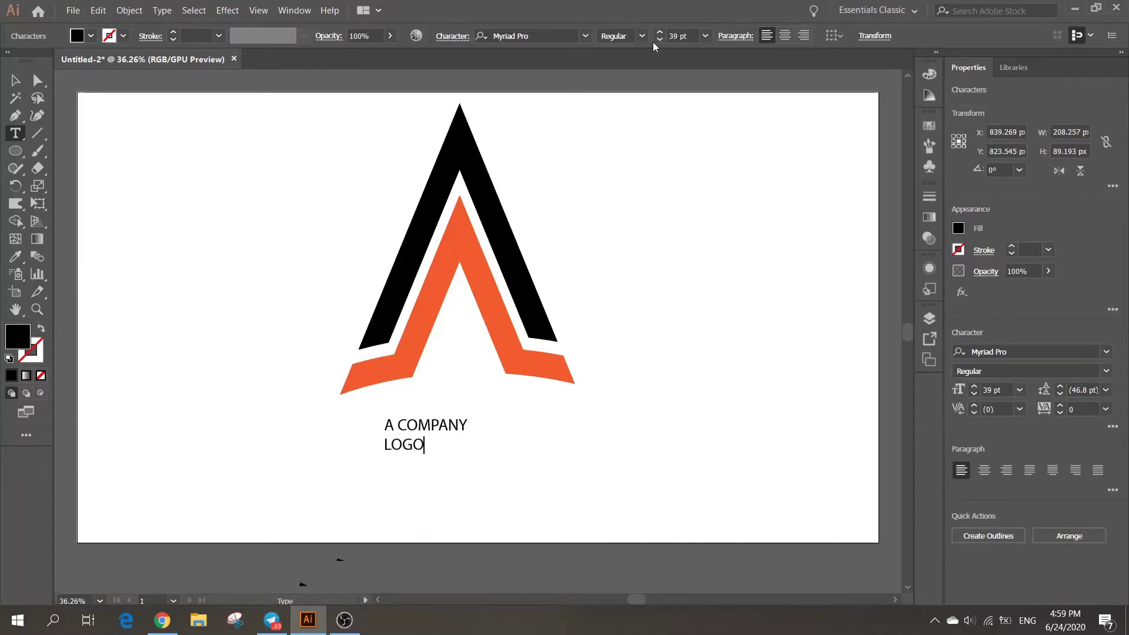
pyautogui.hotkey('ctrl', 'a')
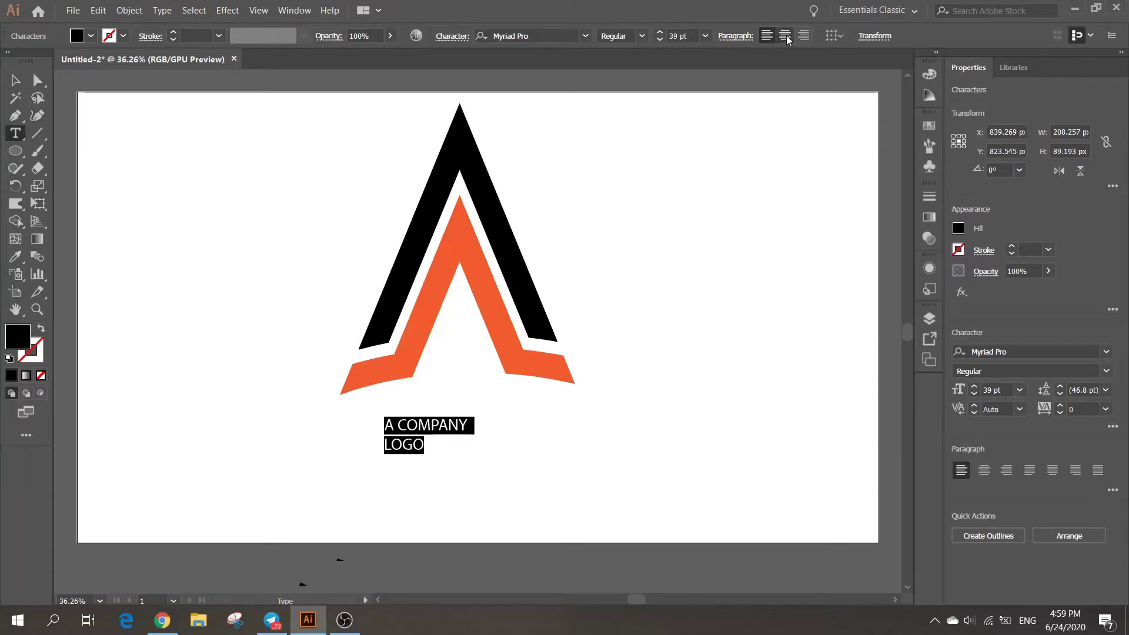
pyautogui.click(785, 35)
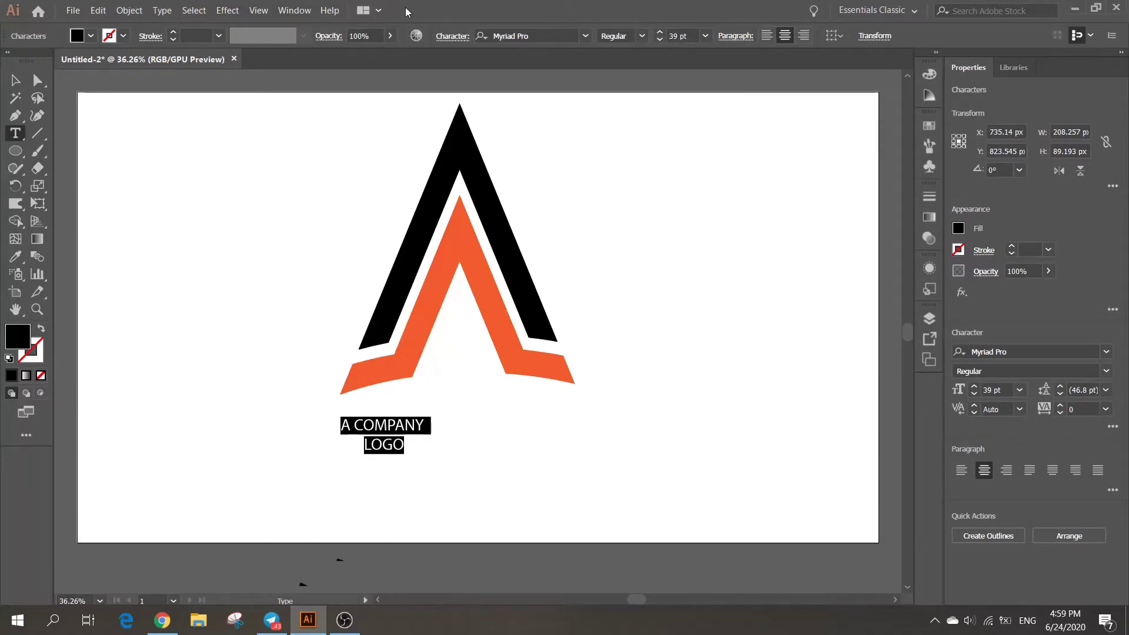
# - Set the logo text font to Sitka Banner
pyautogui.click(586, 36)
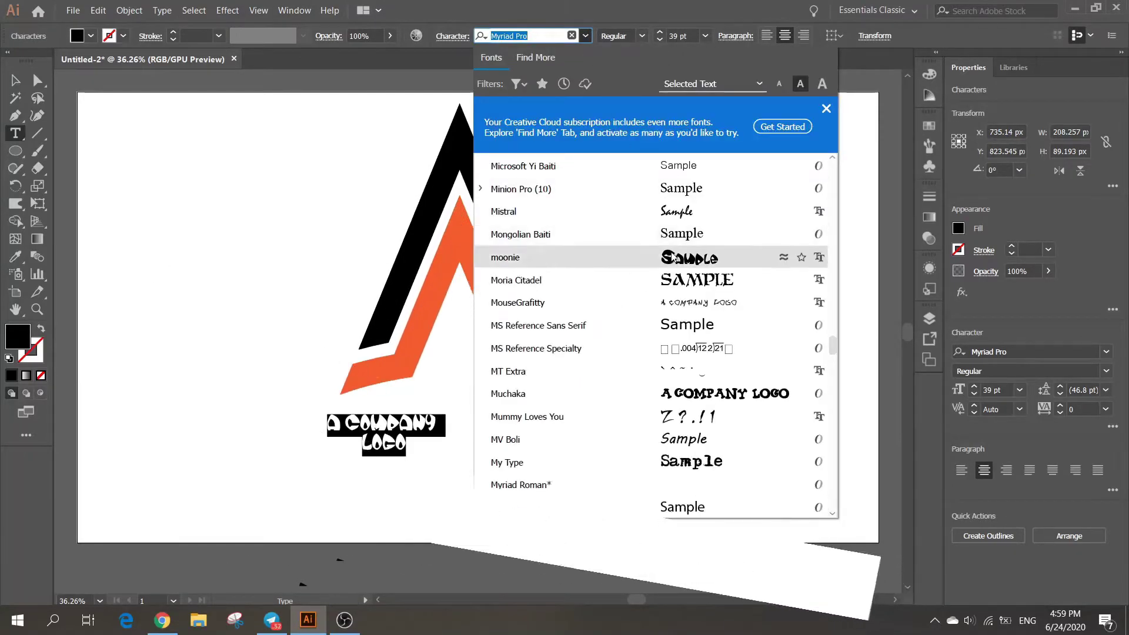
pyautogui.scroll(-3, 724, 282)
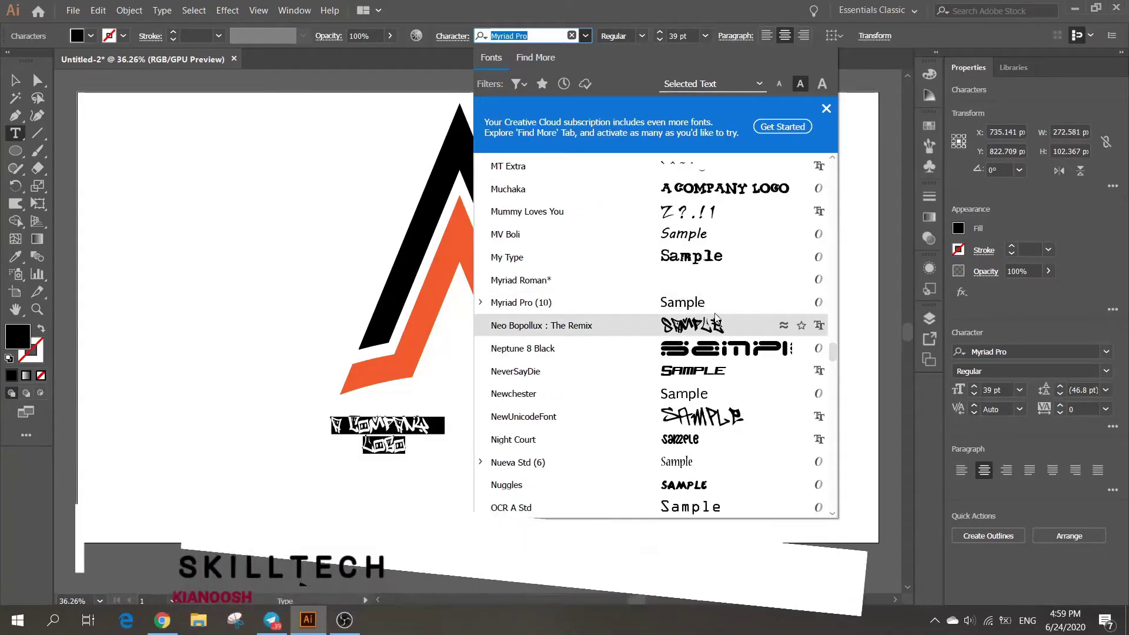
pyautogui.scroll(-3, 723, 328)
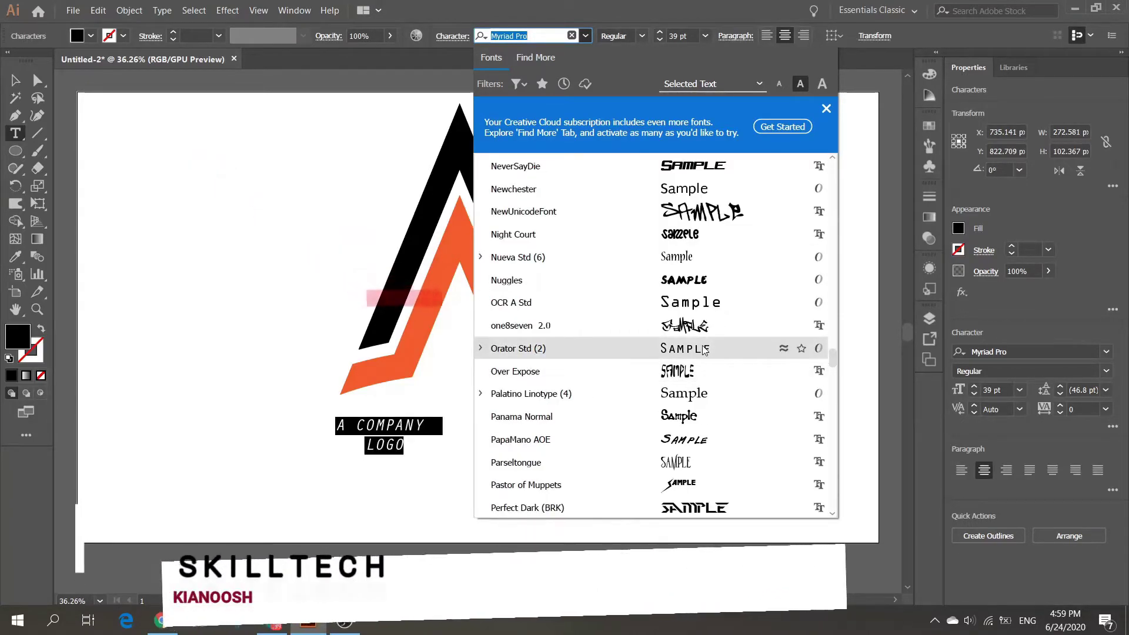
pyautogui.scroll(-2, 703, 348)
pyautogui.scroll(-1, 691, 333)
pyautogui.scroll(-1, 688, 330)
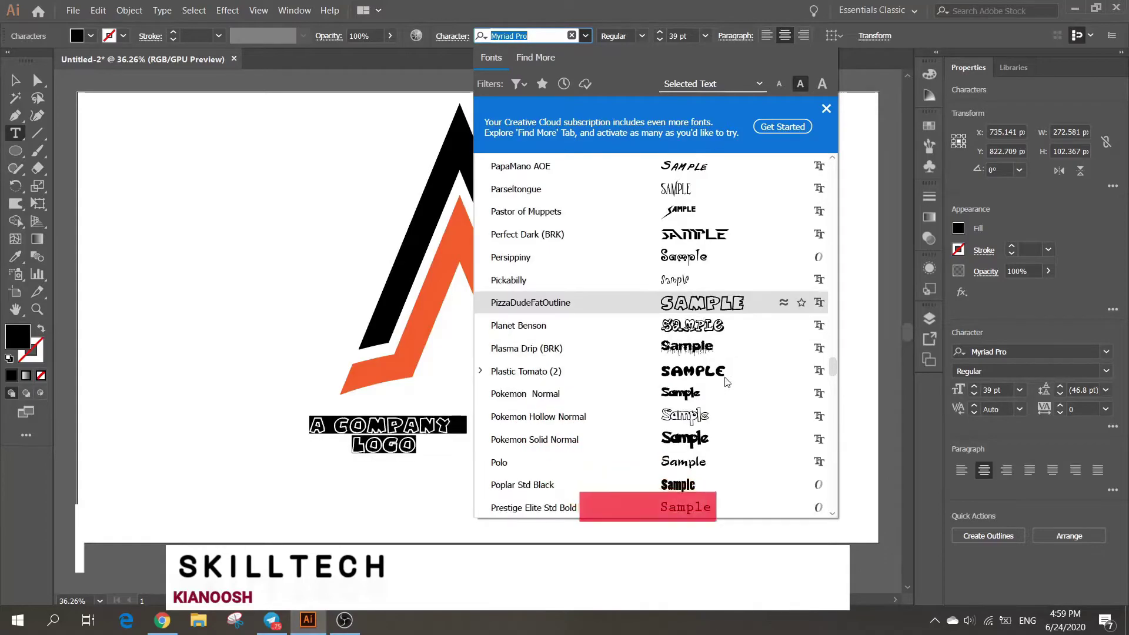
pyautogui.scroll(-2, 706, 347)
pyautogui.scroll(-2, 721, 368)
pyautogui.scroll(-2, 720, 368)
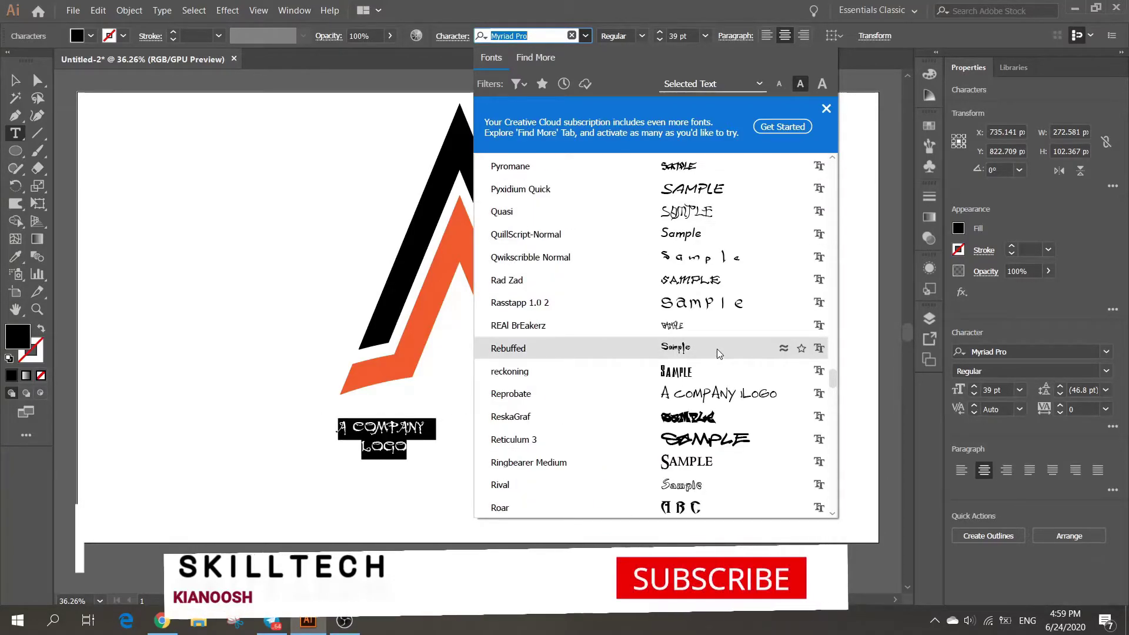
pyautogui.scroll(-1, 717, 354)
pyautogui.scroll(-2, 718, 353)
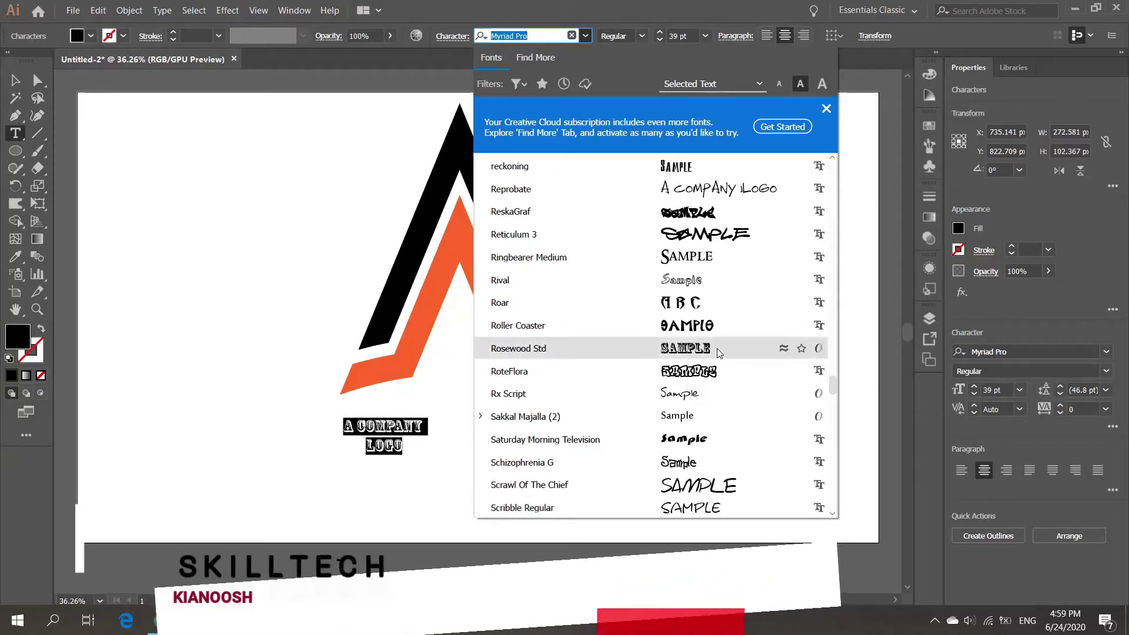
pyautogui.scroll(-2, 711, 330)
pyautogui.scroll(-3, 710, 330)
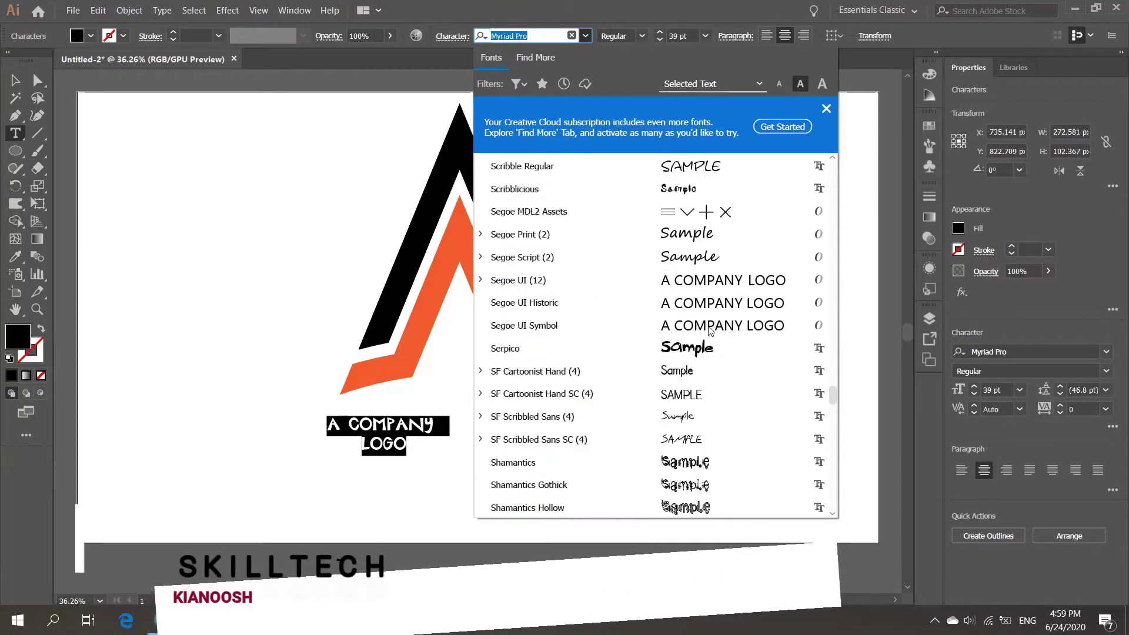
pyautogui.scroll(-1, 712, 329)
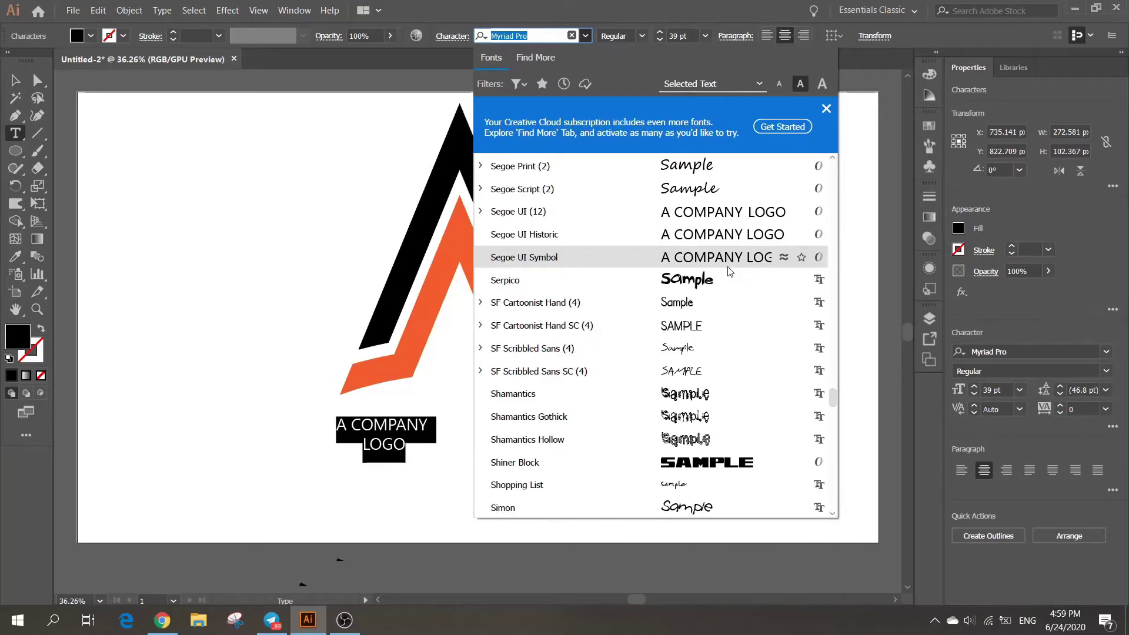
pyautogui.scroll(-1, 730, 353)
pyautogui.scroll(-1, 729, 392)
pyautogui.scroll(-2, 728, 392)
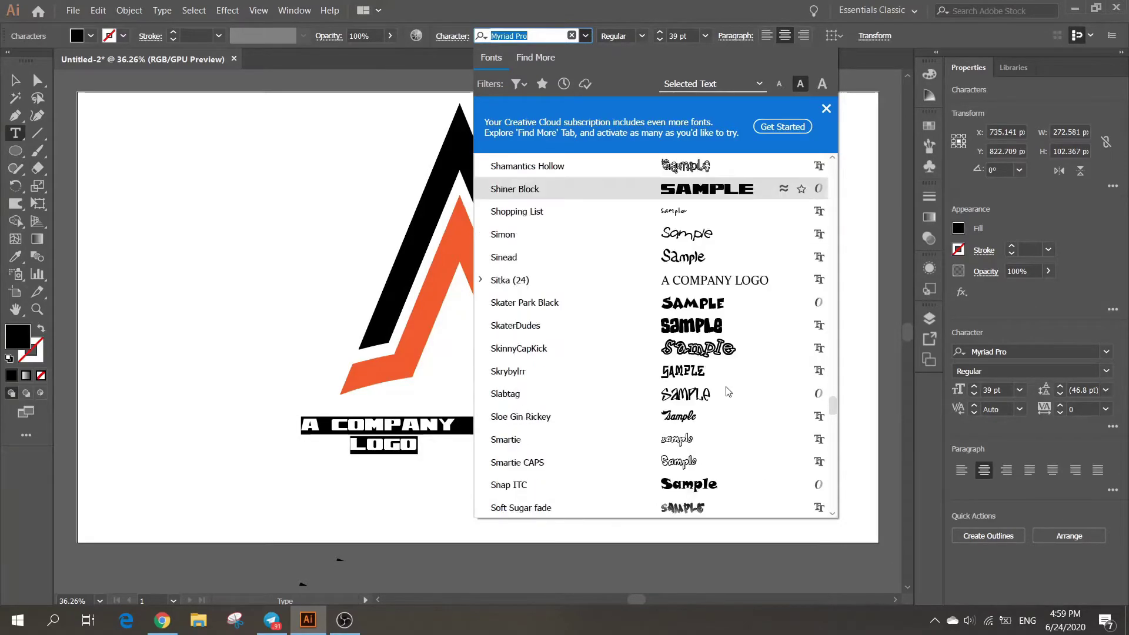
pyautogui.click(723, 285)
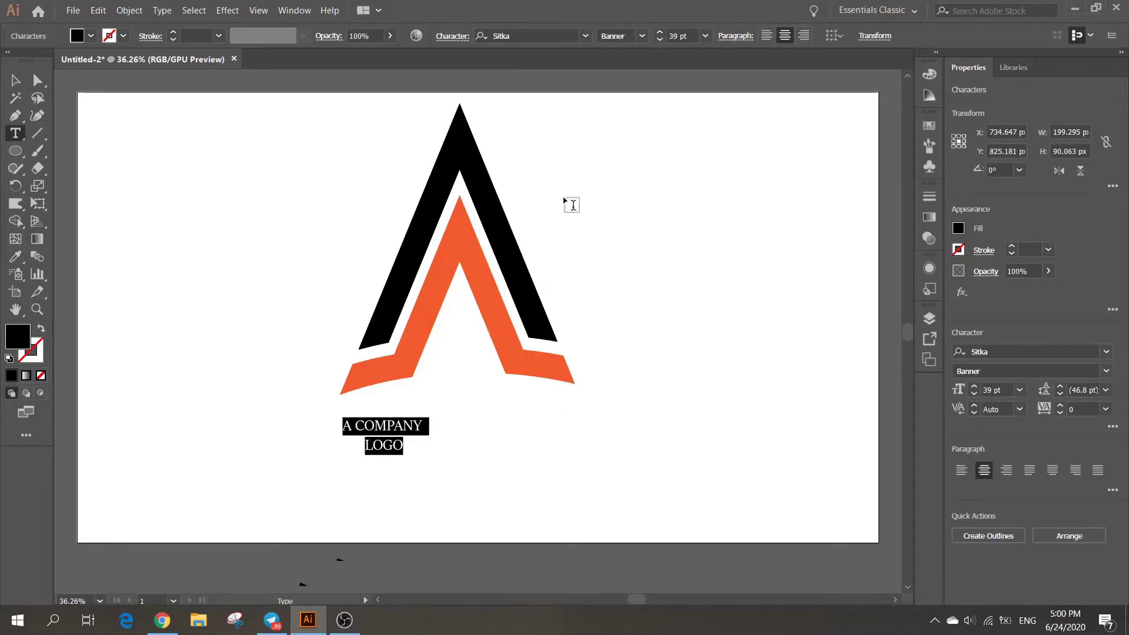
# - Raise the text size to 80 pt and move the block beneath the A shape
pyautogui.scroll(6, 661, 36)
pyautogui.scroll(9, 661, 36)
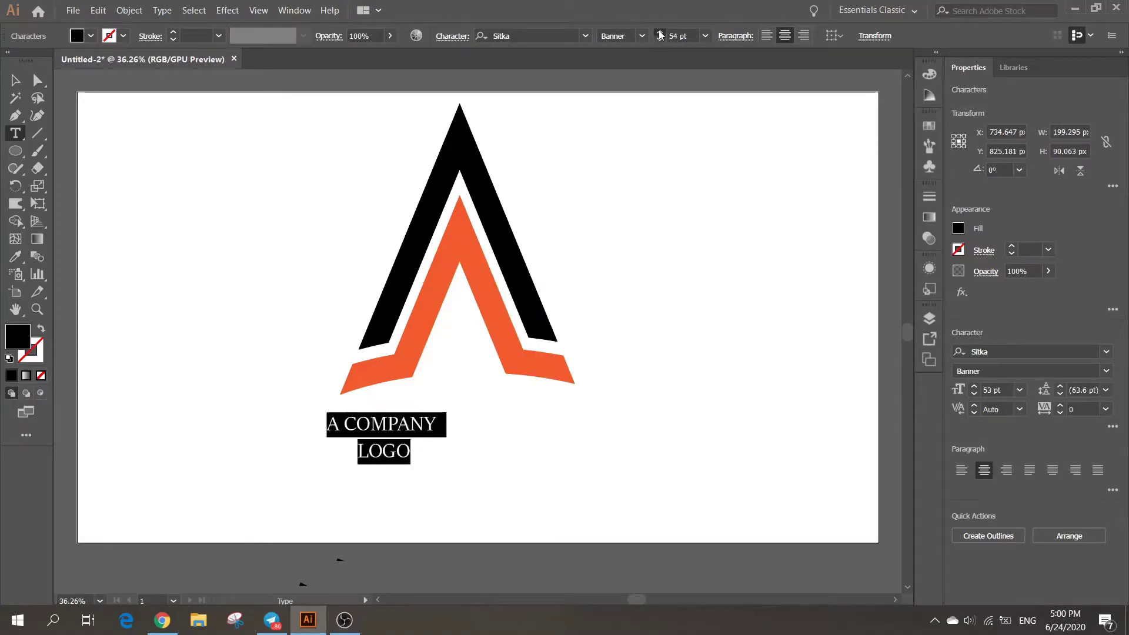
pyautogui.scroll(9, 661, 35)
pyautogui.scroll(7, 661, 35)
pyautogui.scroll(6, 660, 35)
pyautogui.scroll(4, 661, 35)
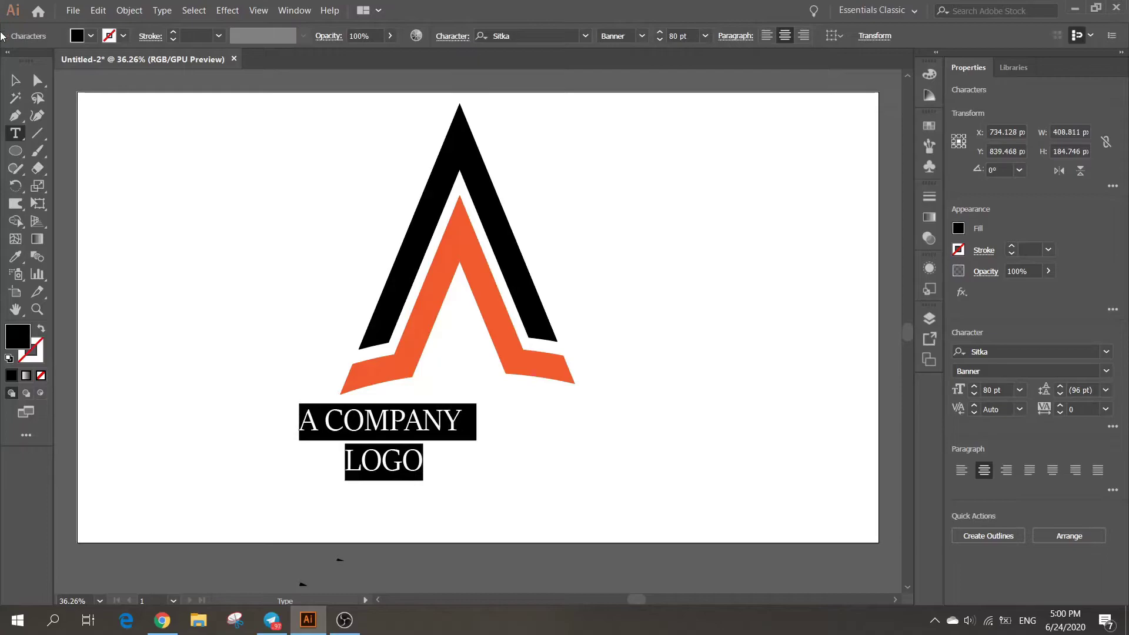
pyautogui.press('Escape')
pyautogui.moveTo(389, 433); pyautogui.dragTo(505, 417)
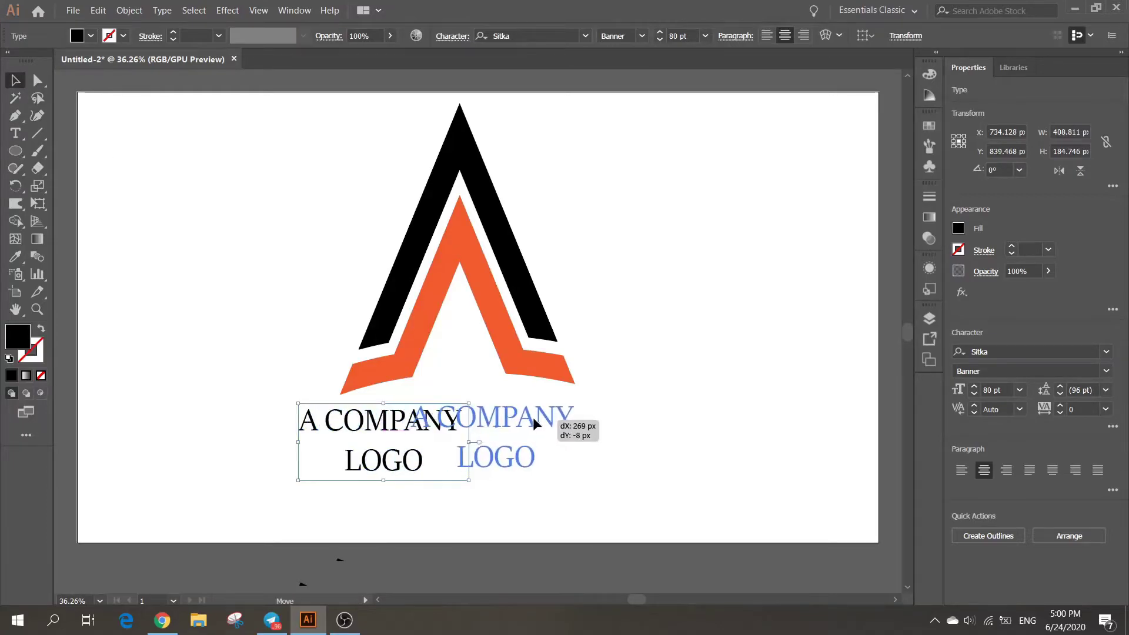
# - Move the whole logo and text to the artboard's left half
pyautogui.click(590, 504)
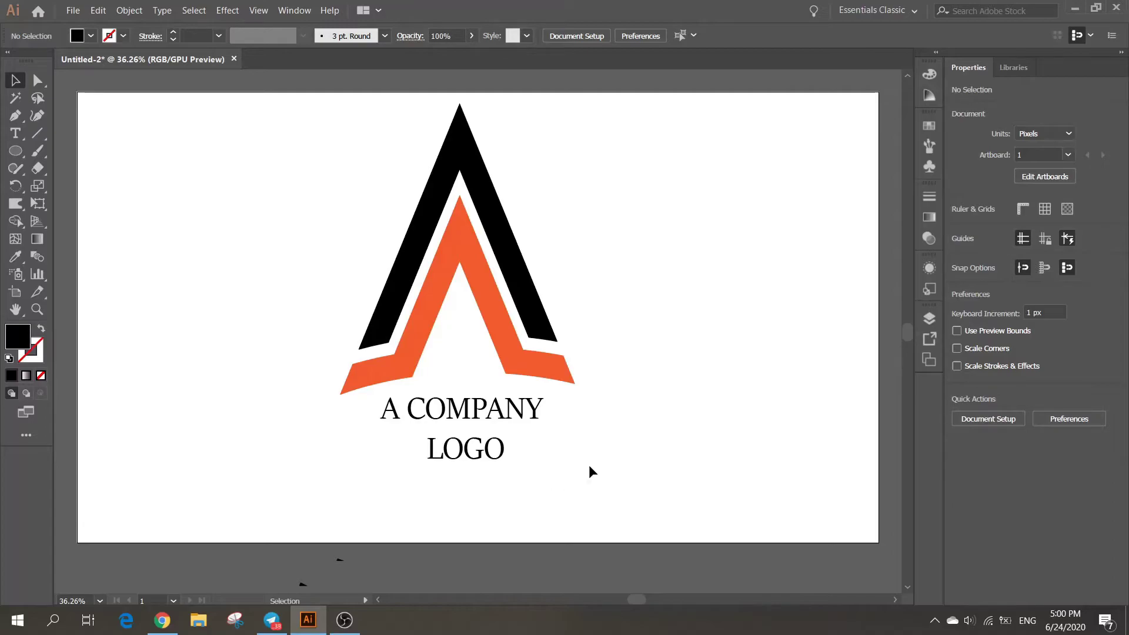
pyautogui.moveTo(589, 482); pyautogui.dragTo(332, 171)
pyautogui.moveTo(529, 271); pyautogui.dragTo(344, 279)
pyautogui.click(631, 395)
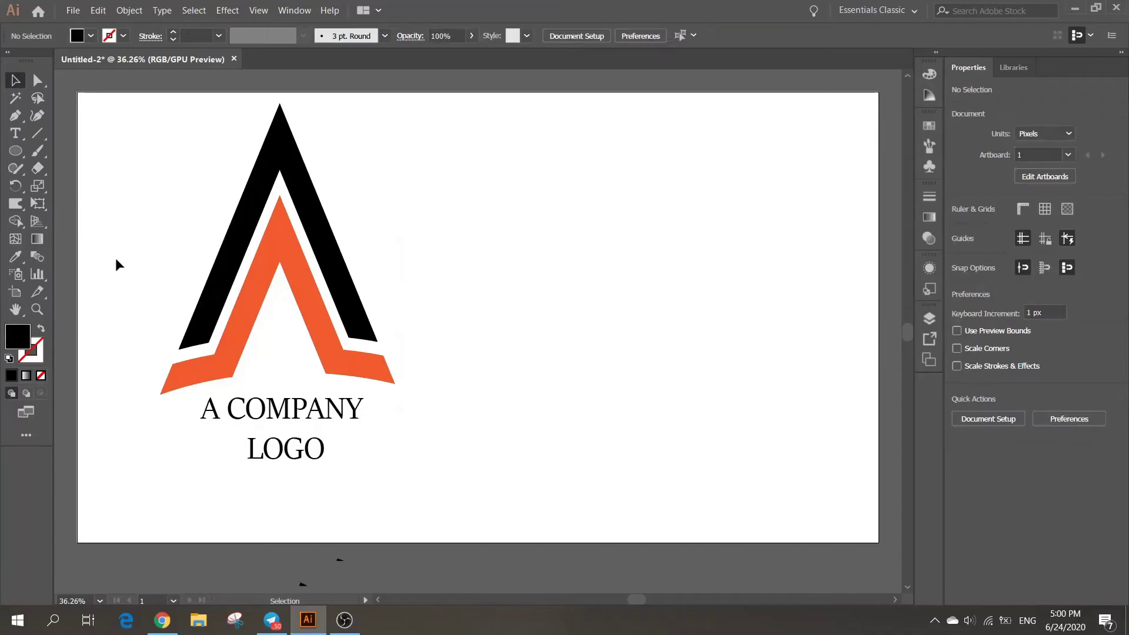
# - Draw a 951 x 1080 px black rectangle covering the artboard's right half
pyautogui.click(22, 151)
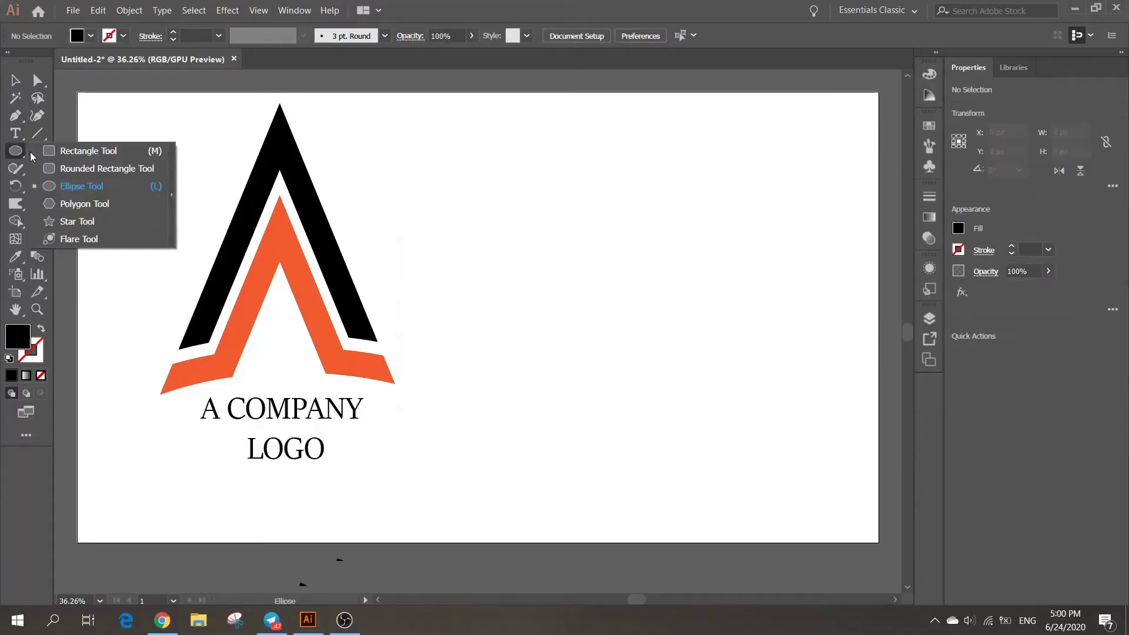
pyautogui.click(71, 151)
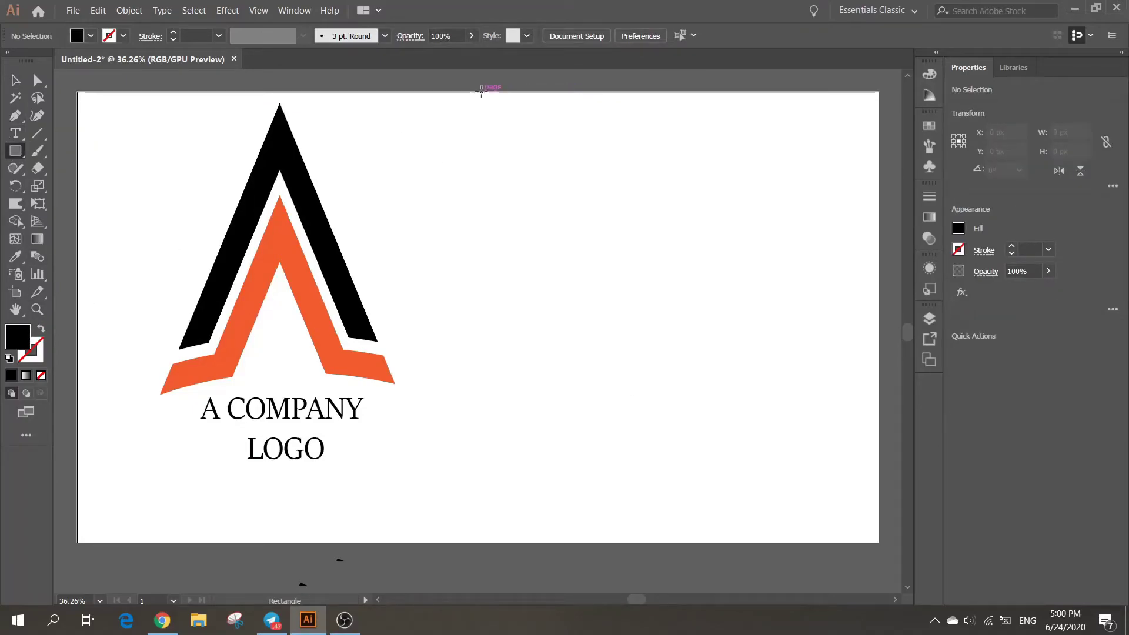
pyautogui.moveTo(481, 92); pyautogui.dragTo(869, 534)
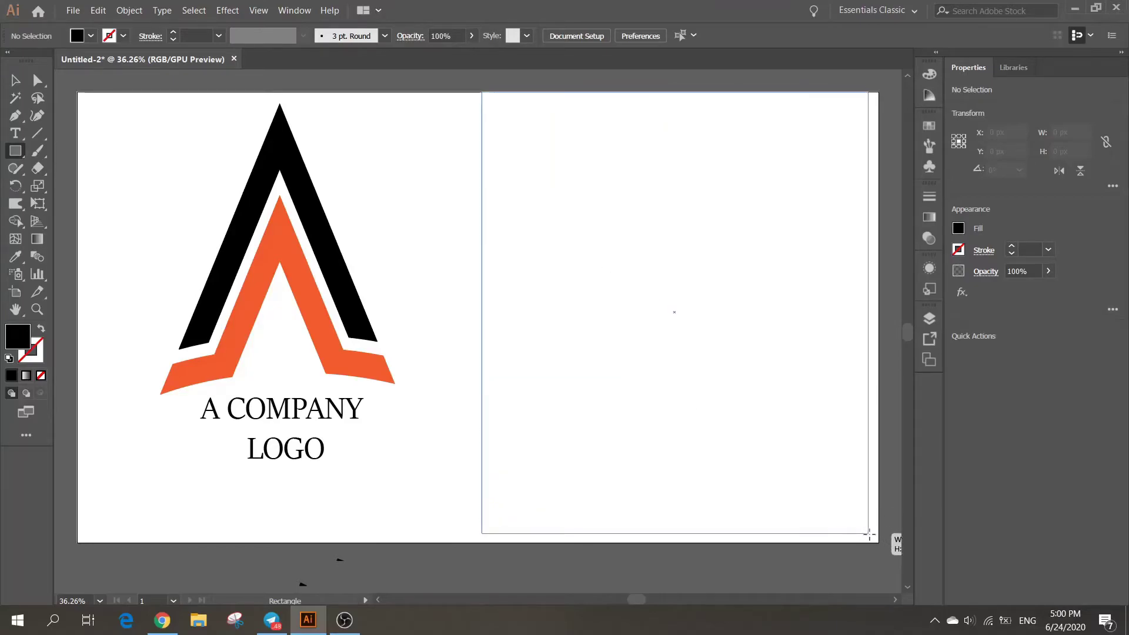
pyautogui.moveTo(870, 534); pyautogui.dragTo(879, 542)
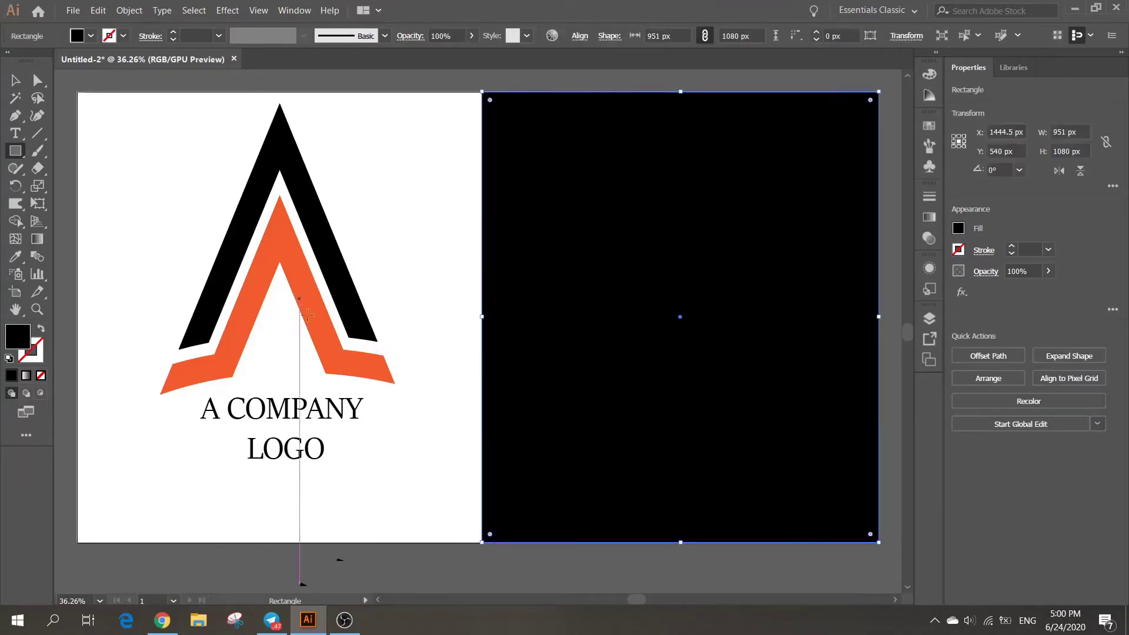
# - Place a copy of the logo and text onto the black rectangle
pyautogui.press('v')
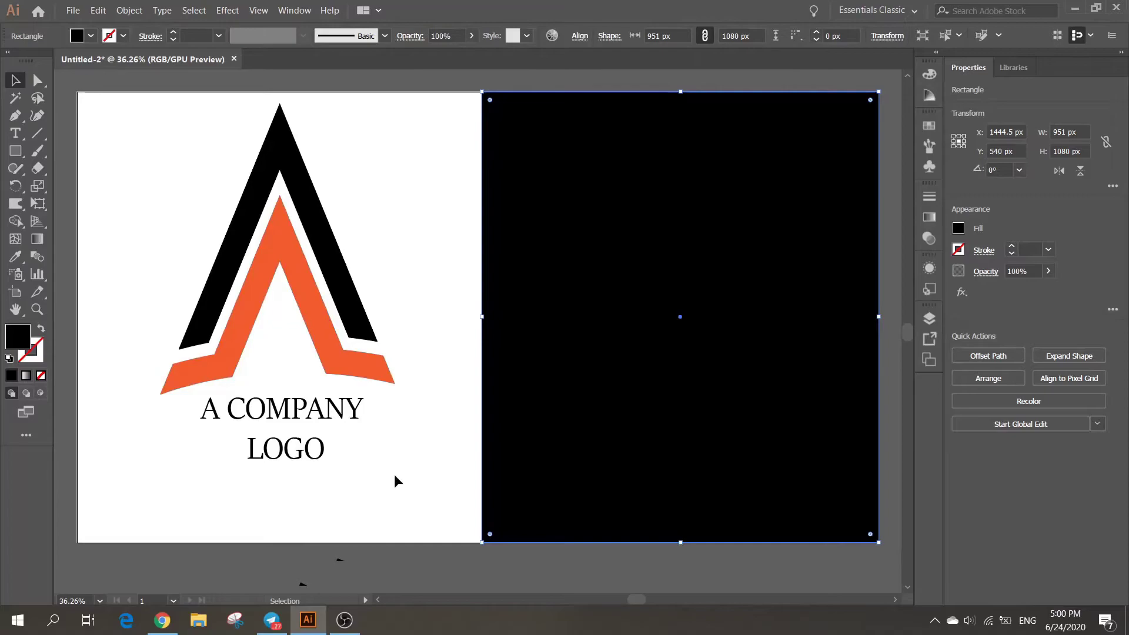
pyautogui.moveTo(398, 481); pyautogui.dragTo(203, 213)
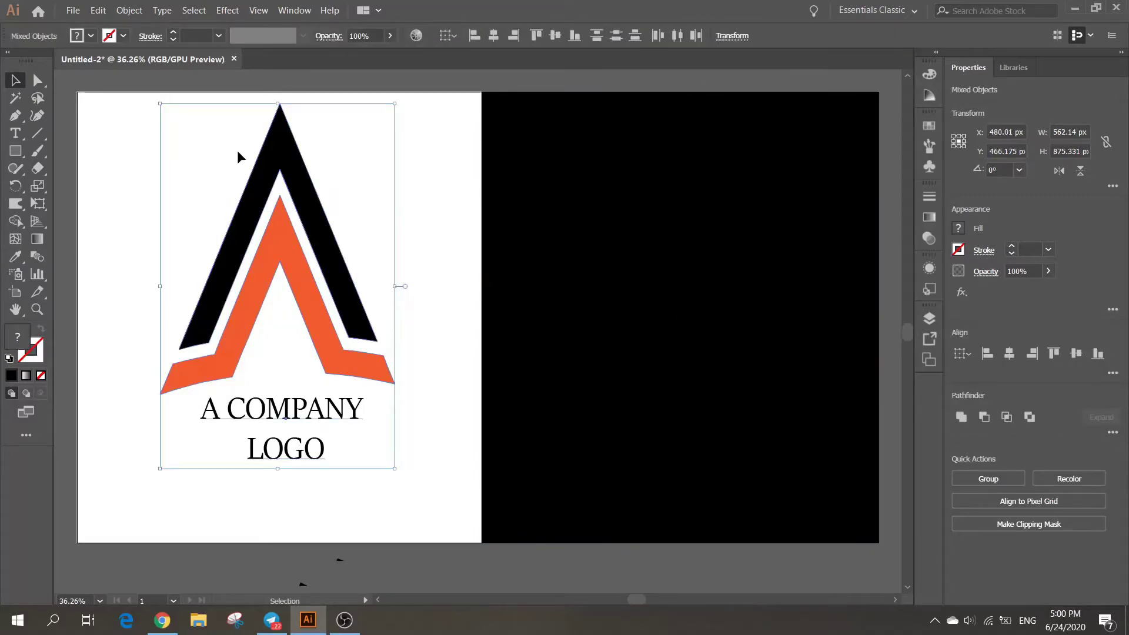
pyautogui.moveTo(297, 183); pyautogui.dragTo(693, 199)
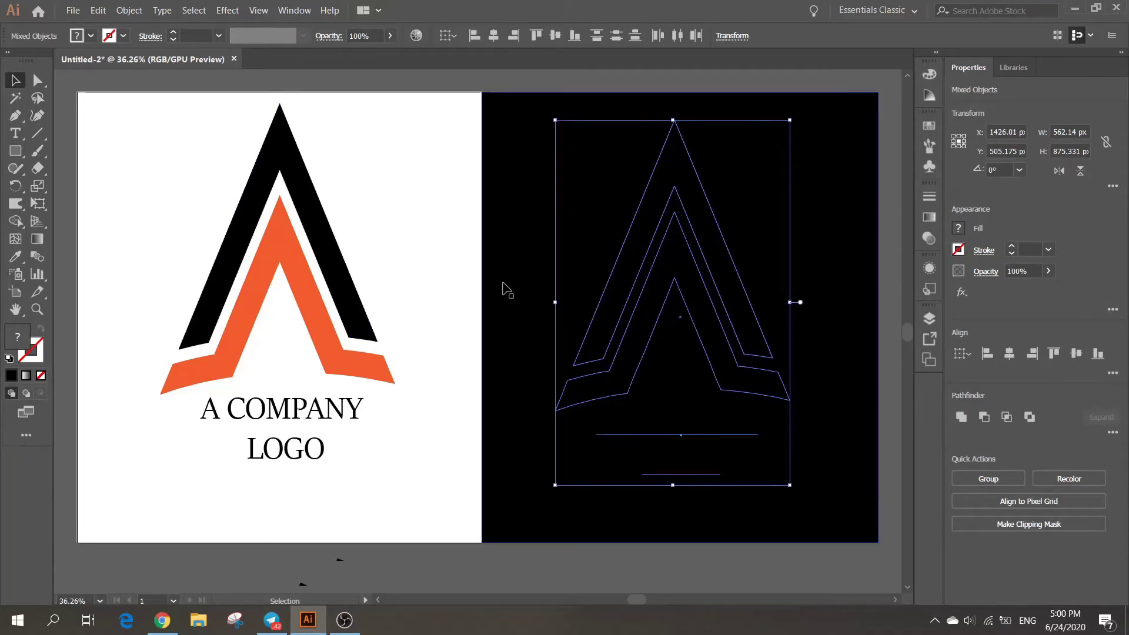
# - Send the black rectangle behind the copied logo
pyautogui.click(456, 235)
pyautogui.rightClick(843, 160)
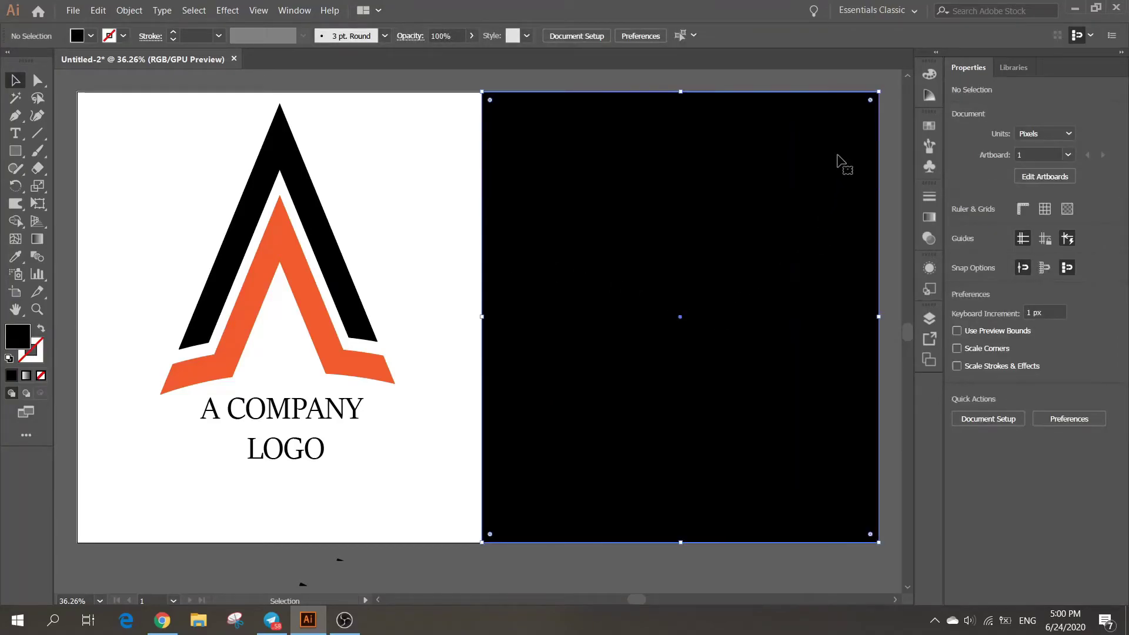
pyautogui.moveTo(883, 369)
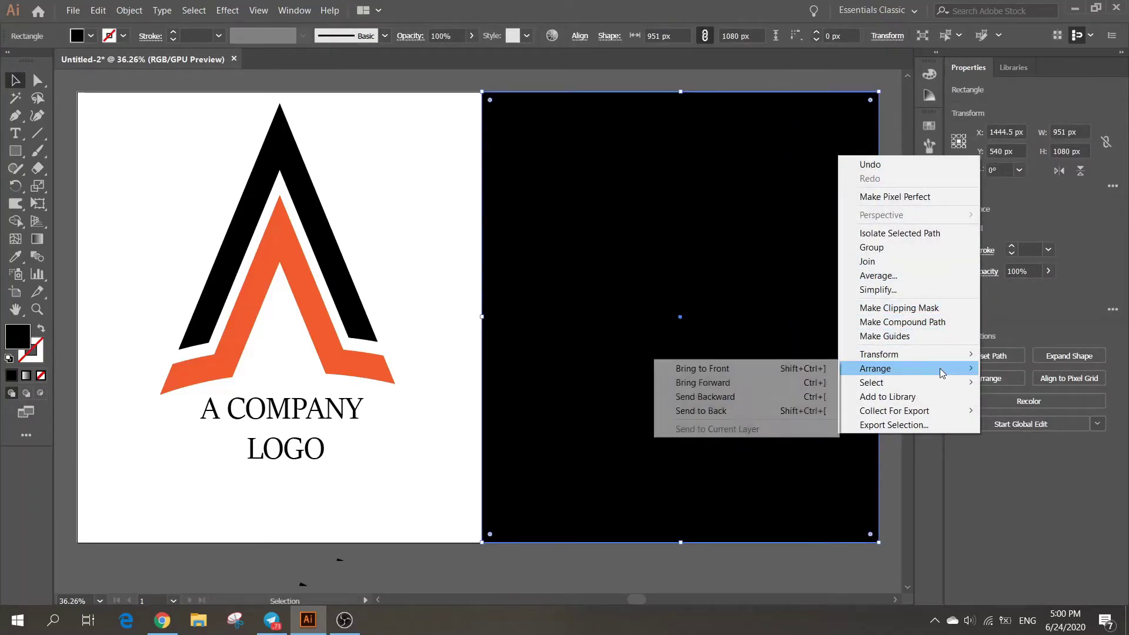
pyautogui.click(759, 410)
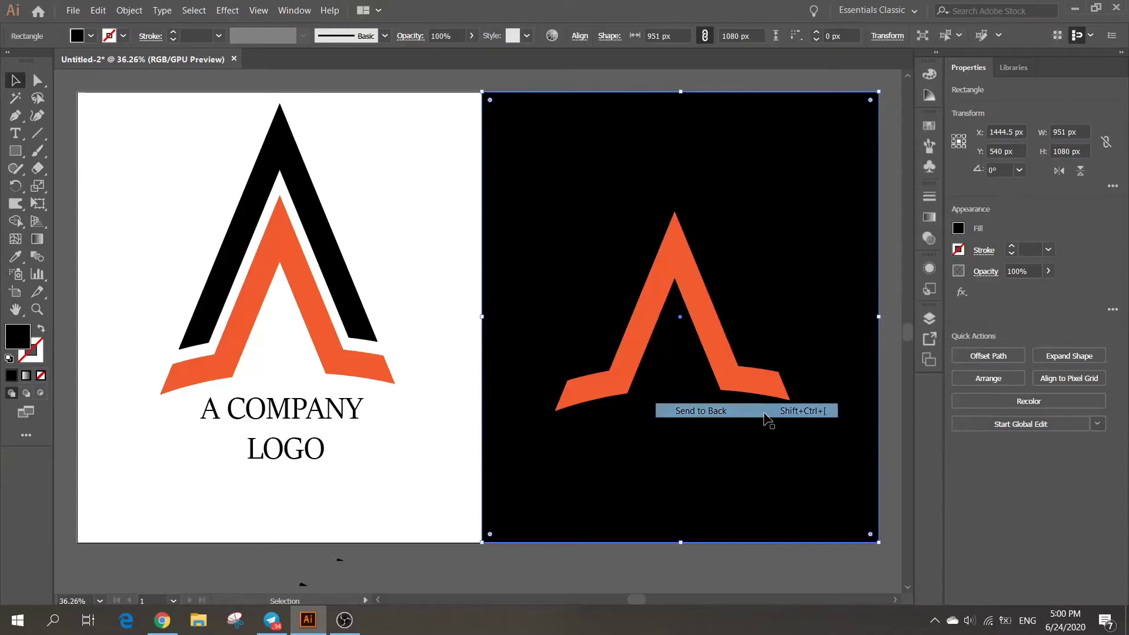
# - Fill the copied logo's black A shape with white
pyautogui.click(741, 290)
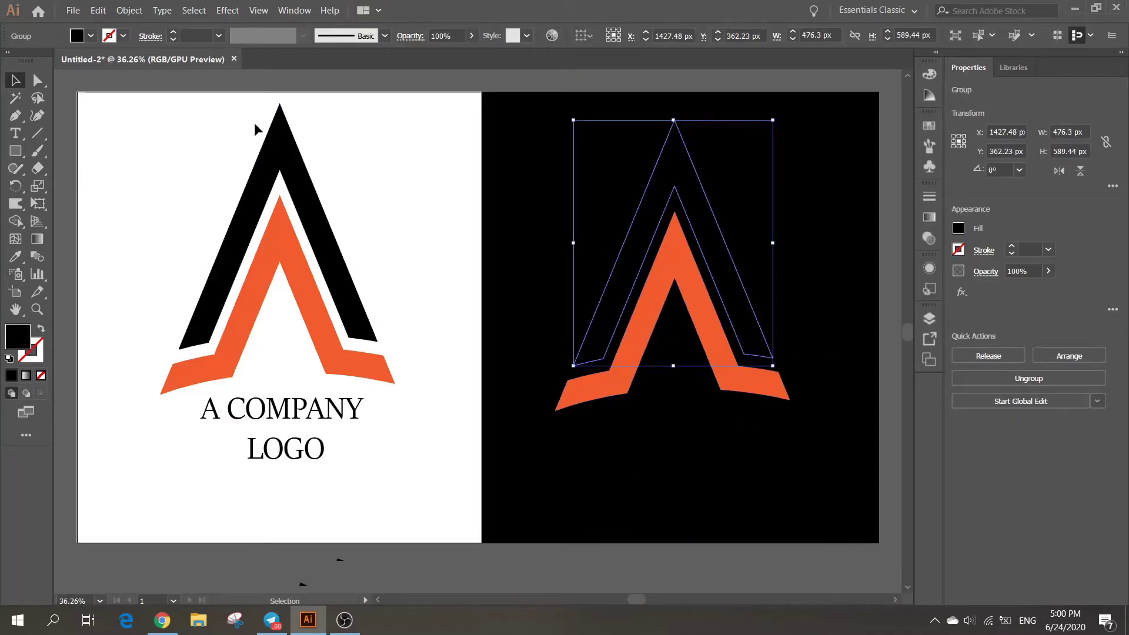
pyautogui.click(84, 40)
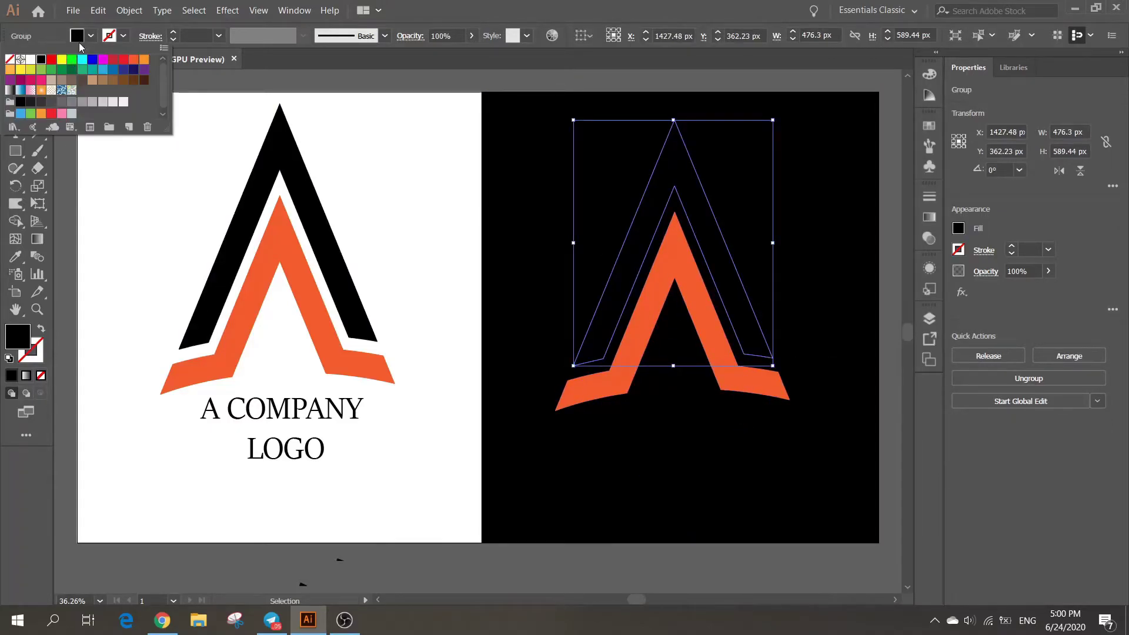
pyautogui.click(31, 60)
pyautogui.click(694, 438)
# - Fill the copied A COMPANY LOGO text with white
pyautogui.click(702, 474)
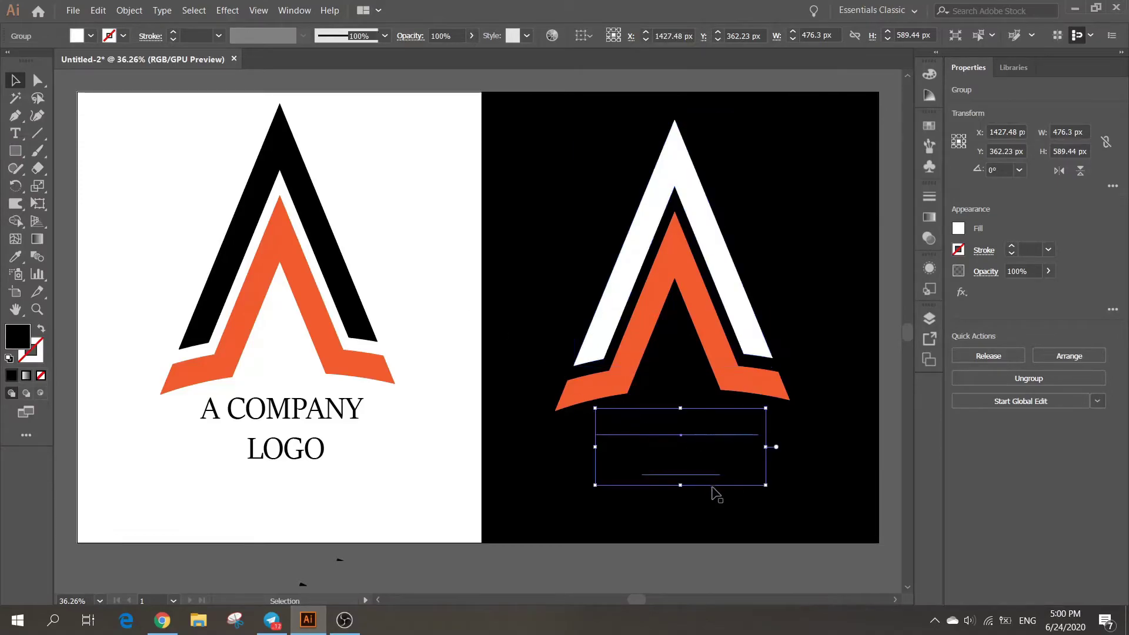
pyautogui.click(90, 36)
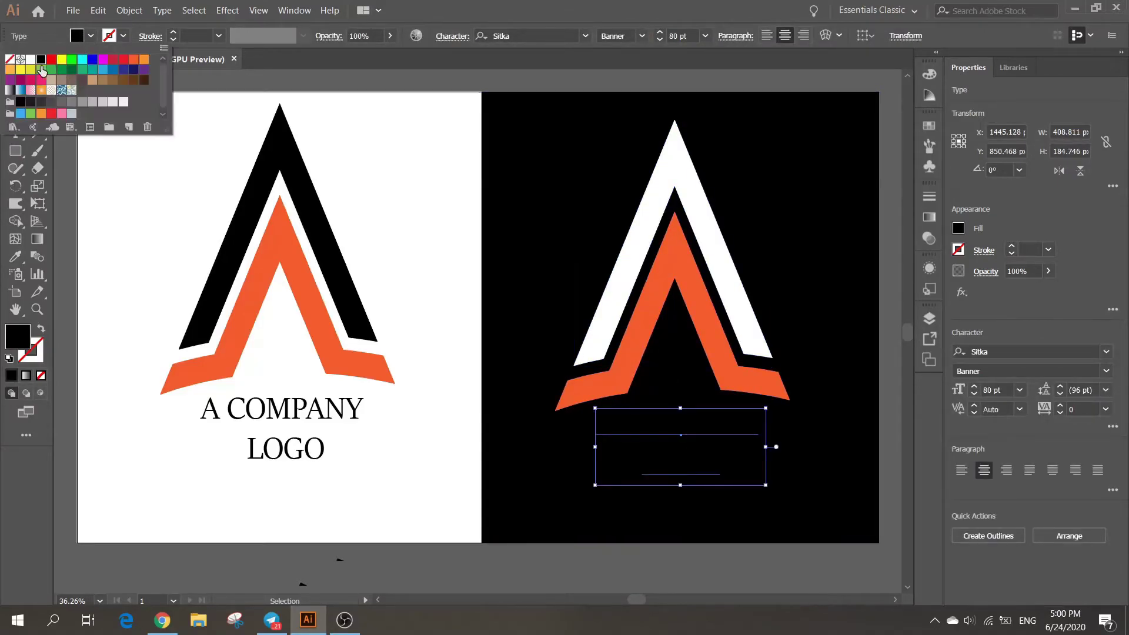
pyautogui.click(31, 59)
pyautogui.click(825, 280)
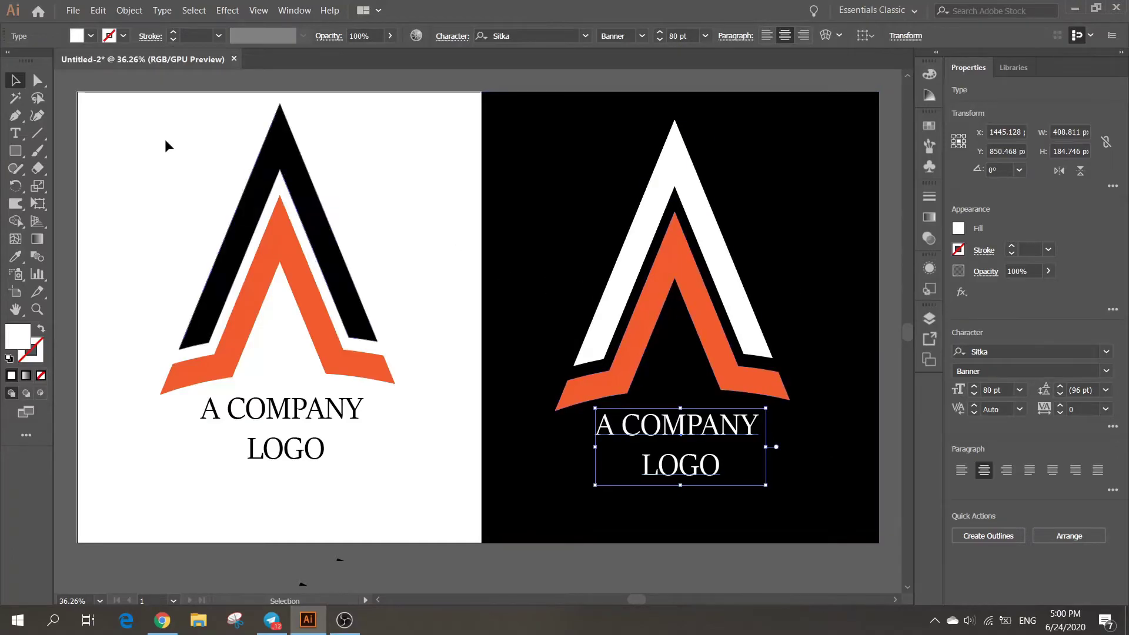
pyautogui.click(509, 506)
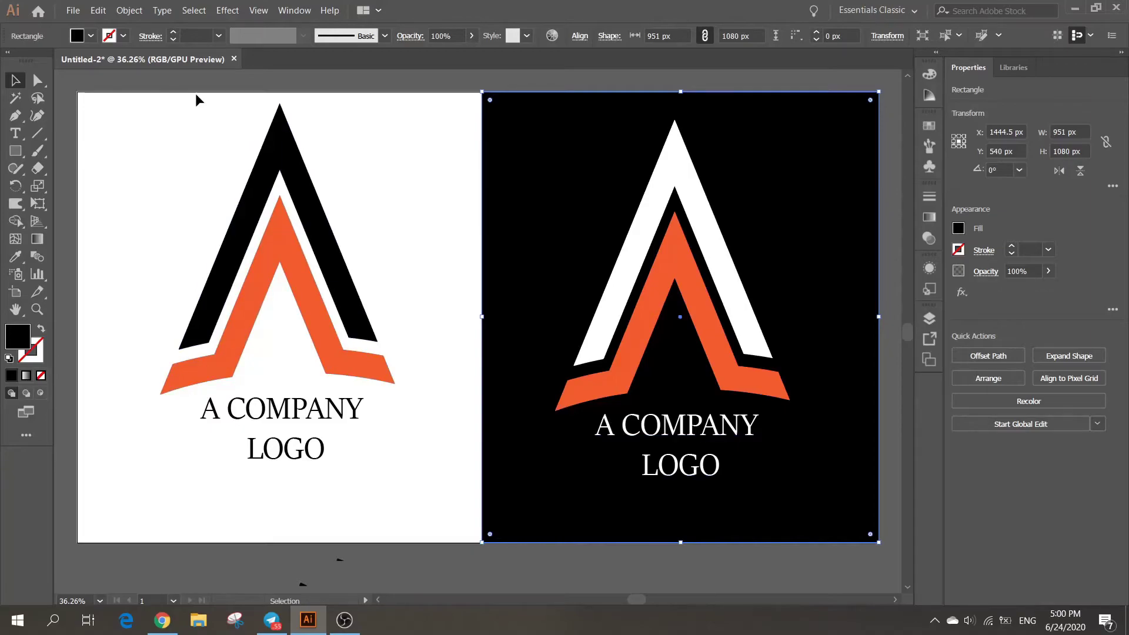
# - Save the document to Local Disk (E:) as Illustrator file 'LOGO A 1' with default options
pyautogui.click(79, 12)
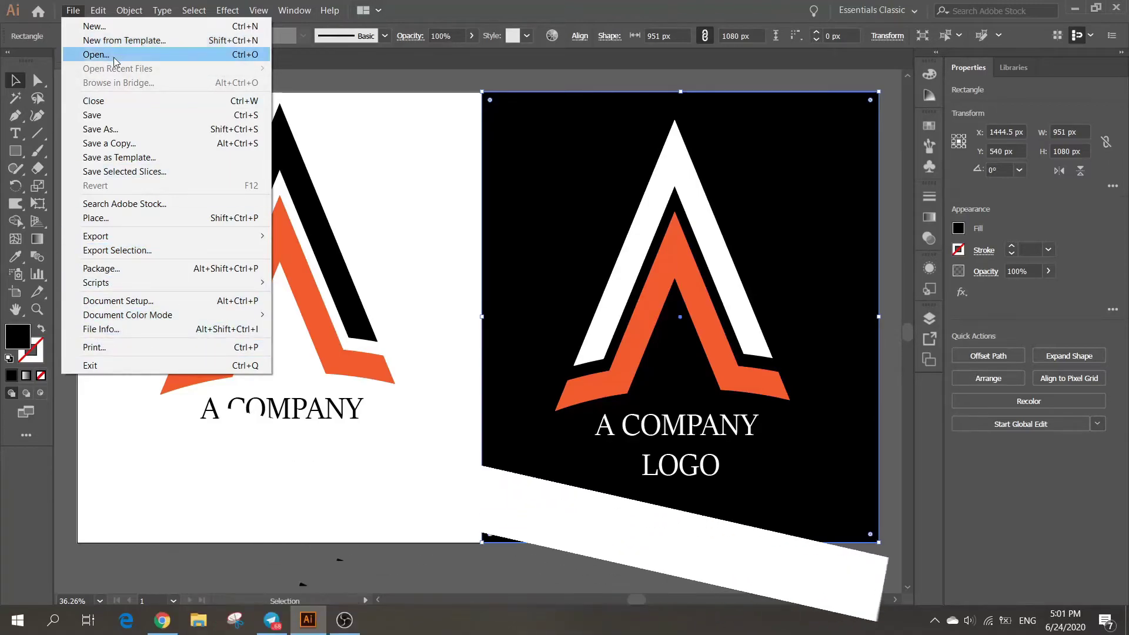
pyautogui.click(131, 138)
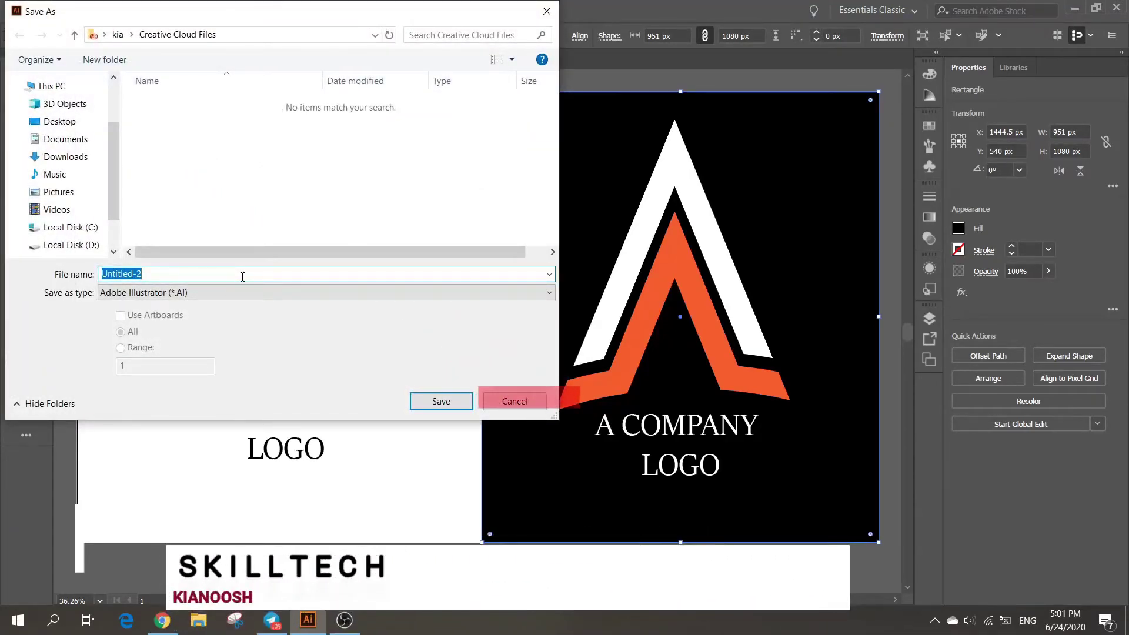
pyautogui.scroll(-2, 114, 181)
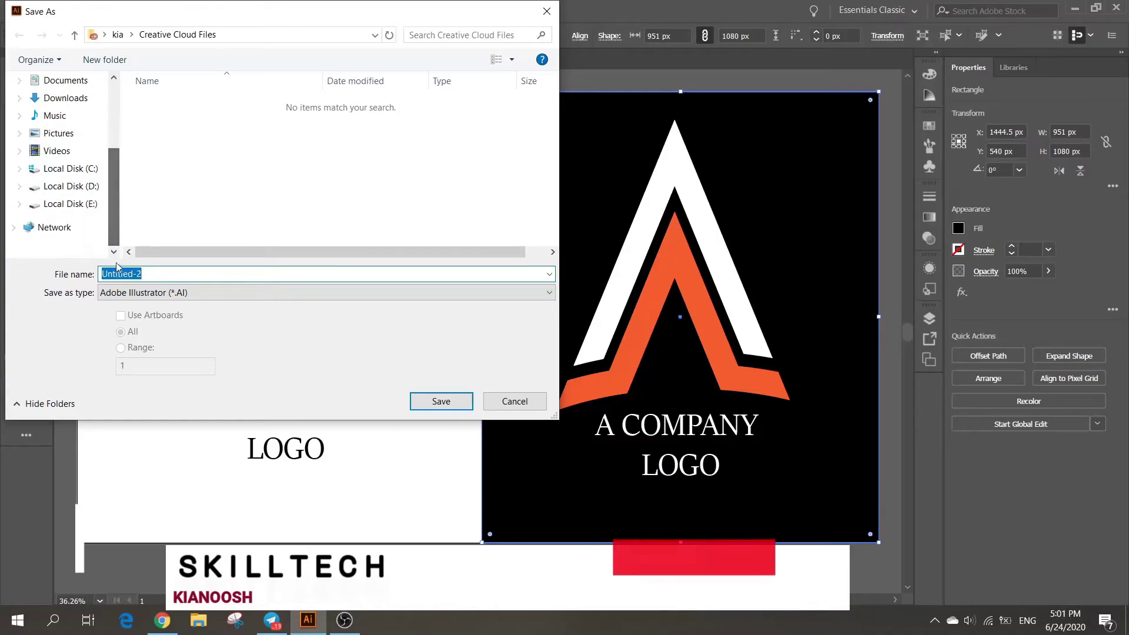
pyautogui.click(71, 203)
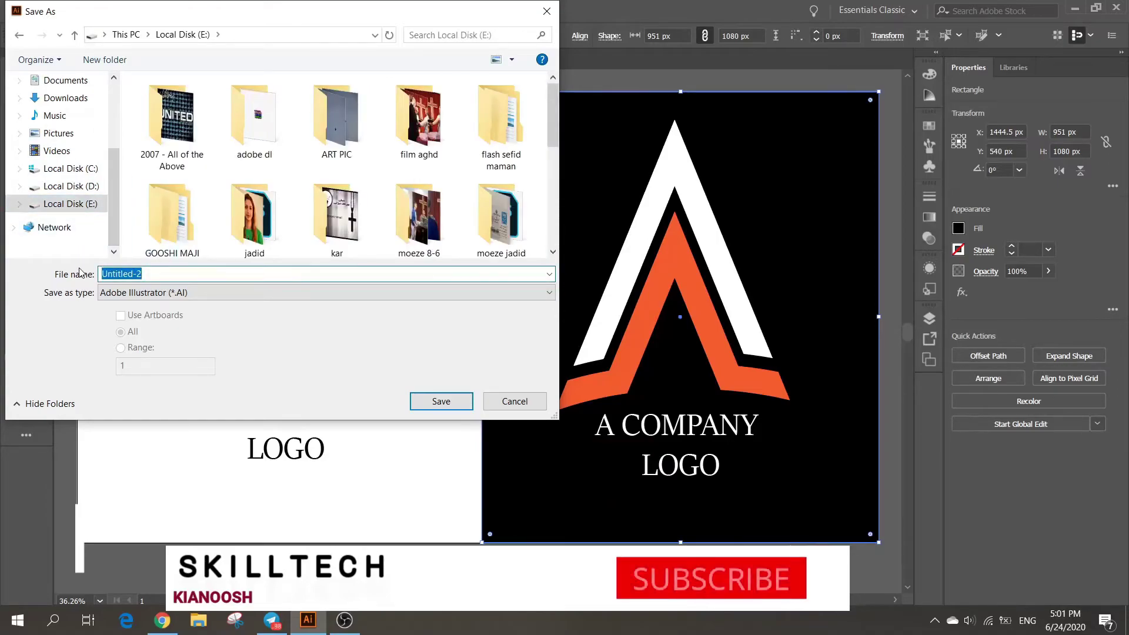
pyautogui.write('LOGO')
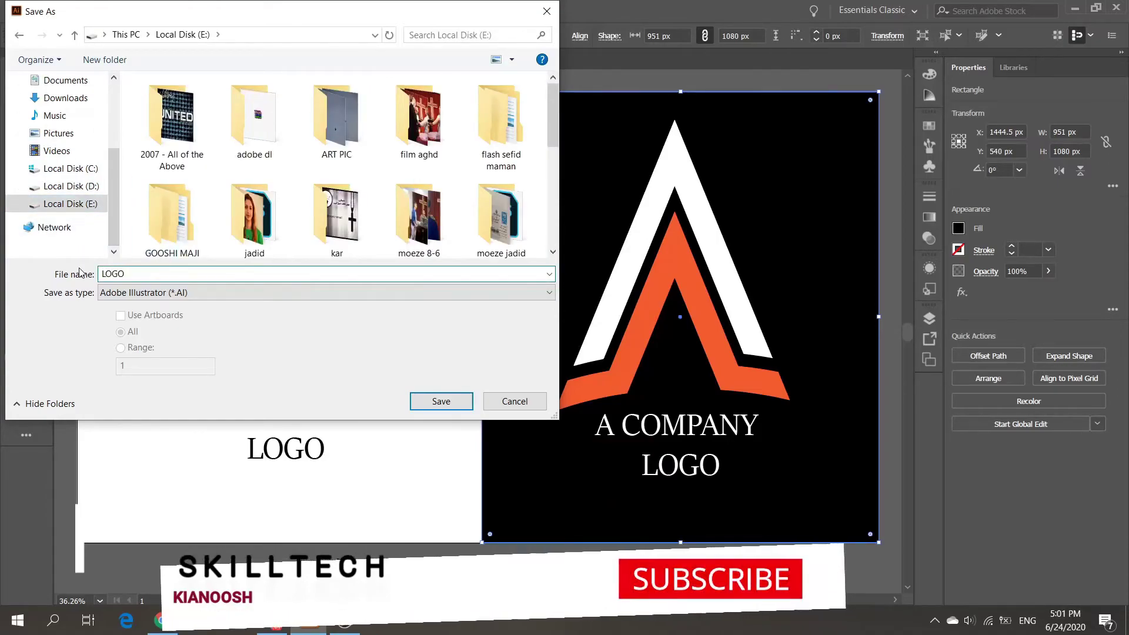
pyautogui.write(' A 1')
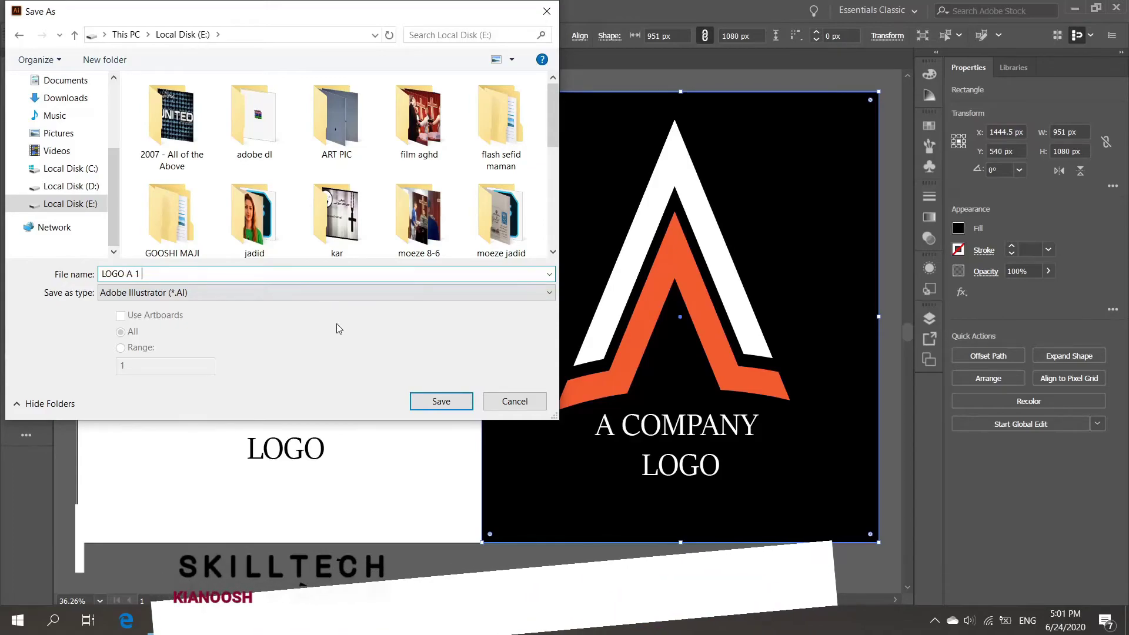
pyautogui.click(440, 399)
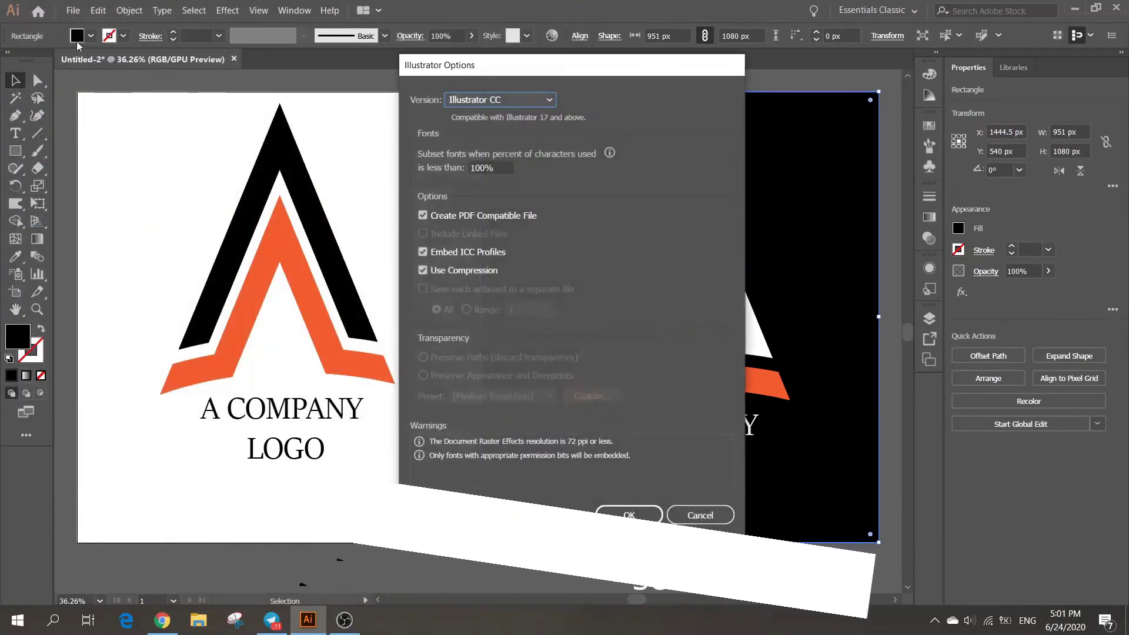
pyautogui.press('Return')
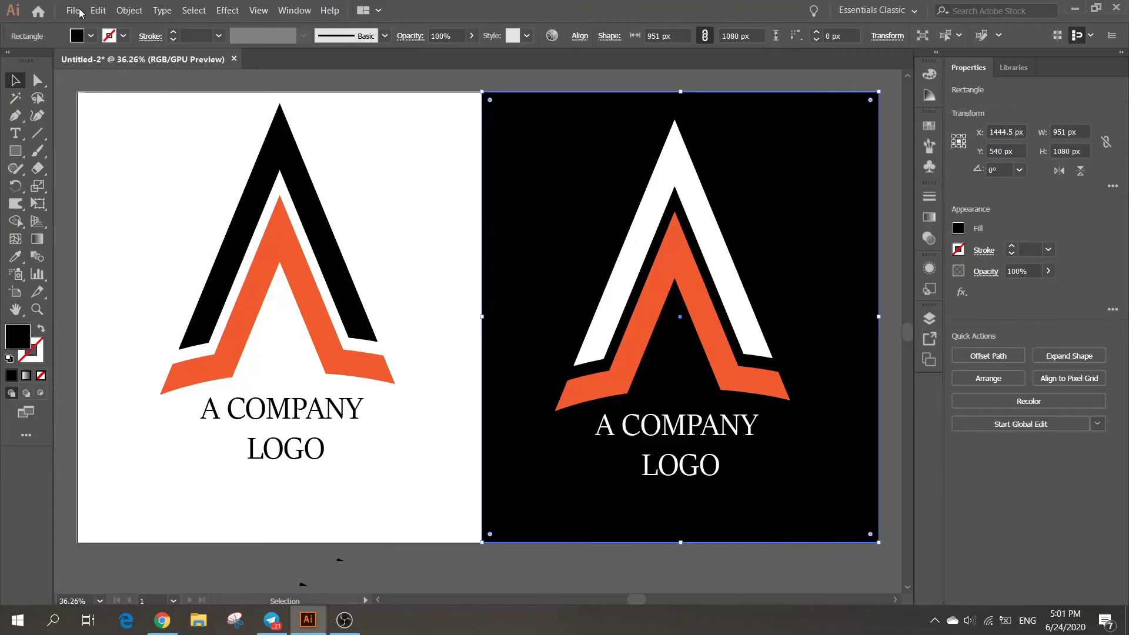
# - Look through the file formats for saving a second copy, then abandon it
pyautogui.click(73, 10)
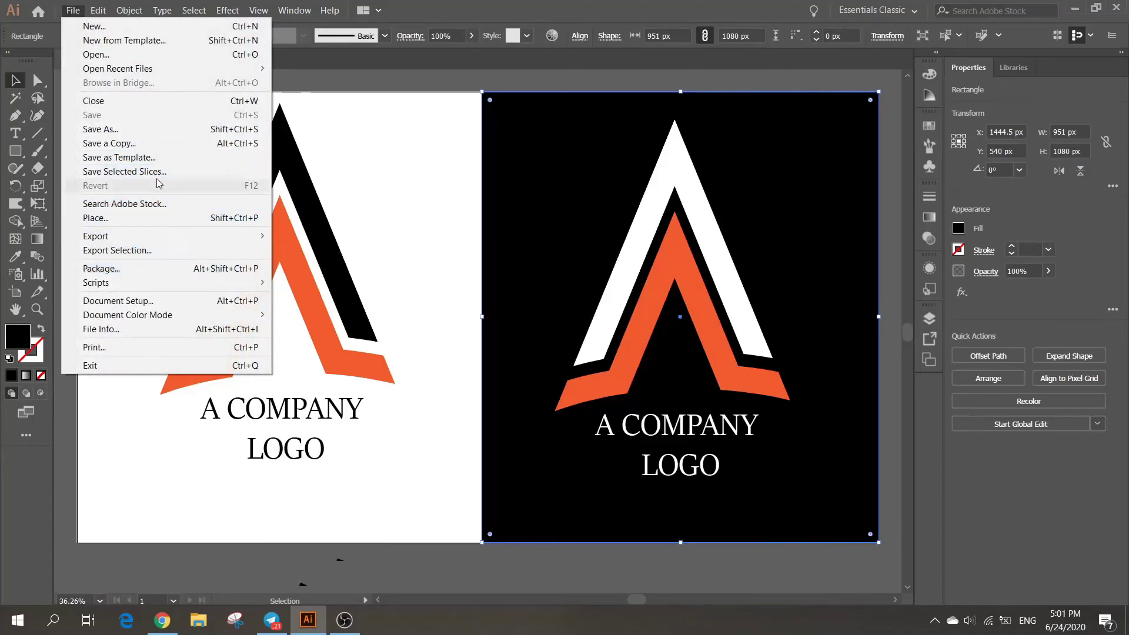
pyautogui.click(154, 130)
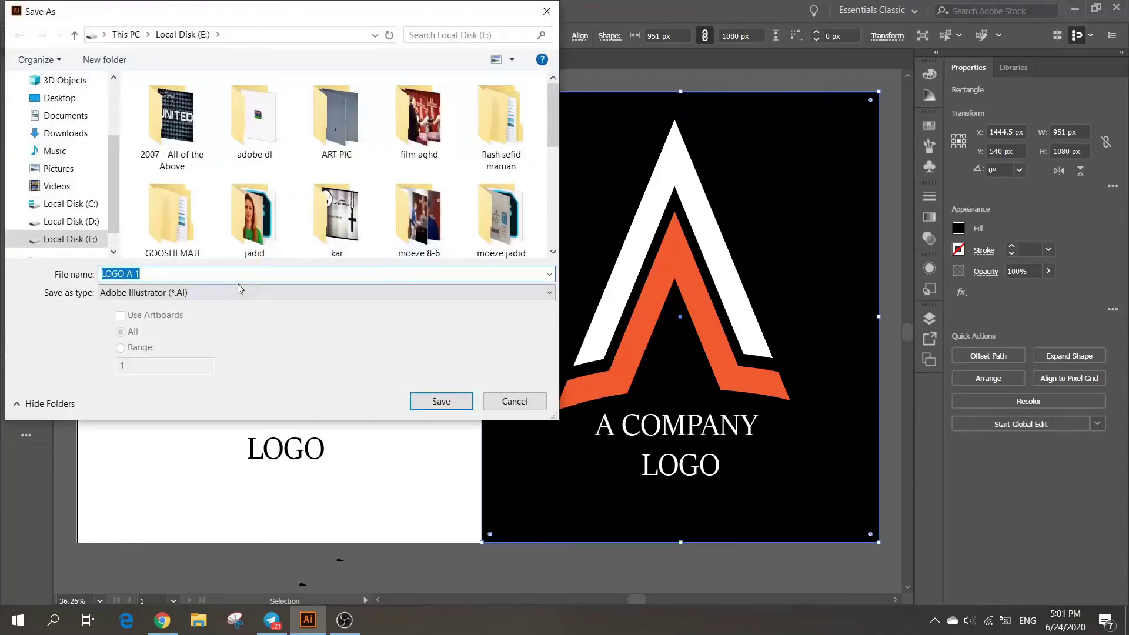
pyautogui.click(208, 291)
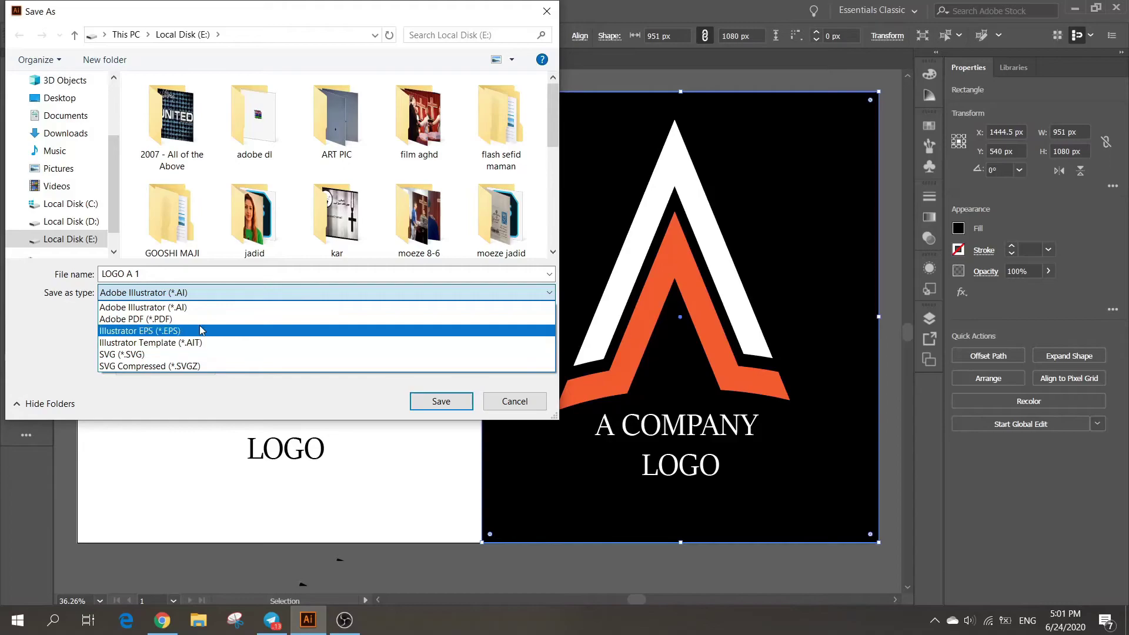
pyautogui.click(501, 401)
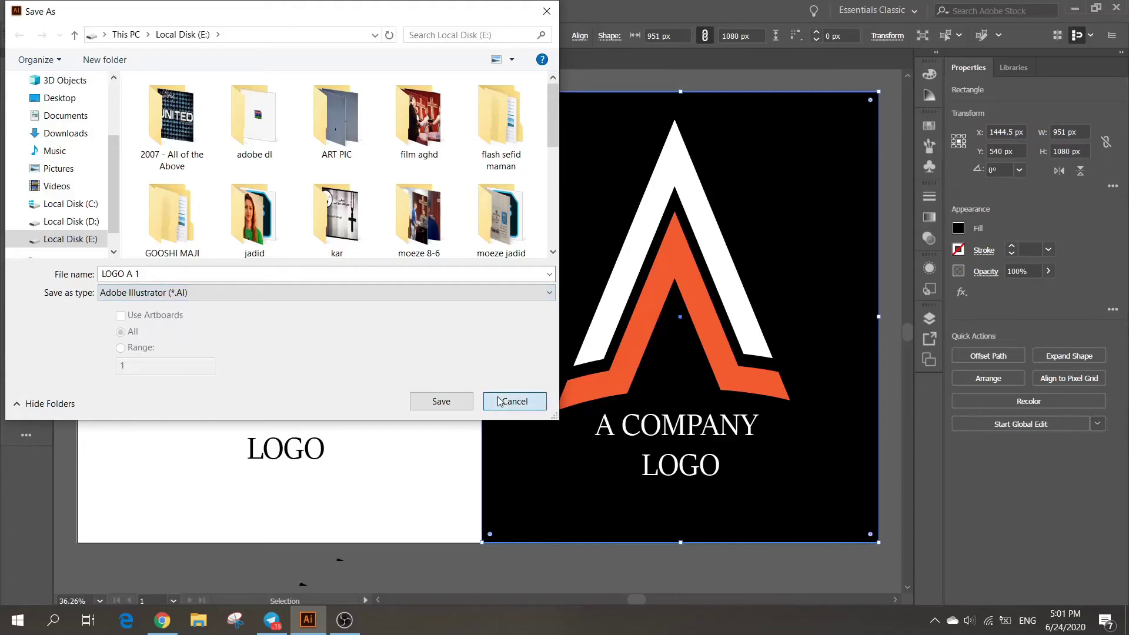
pyautogui.click(73, 10)
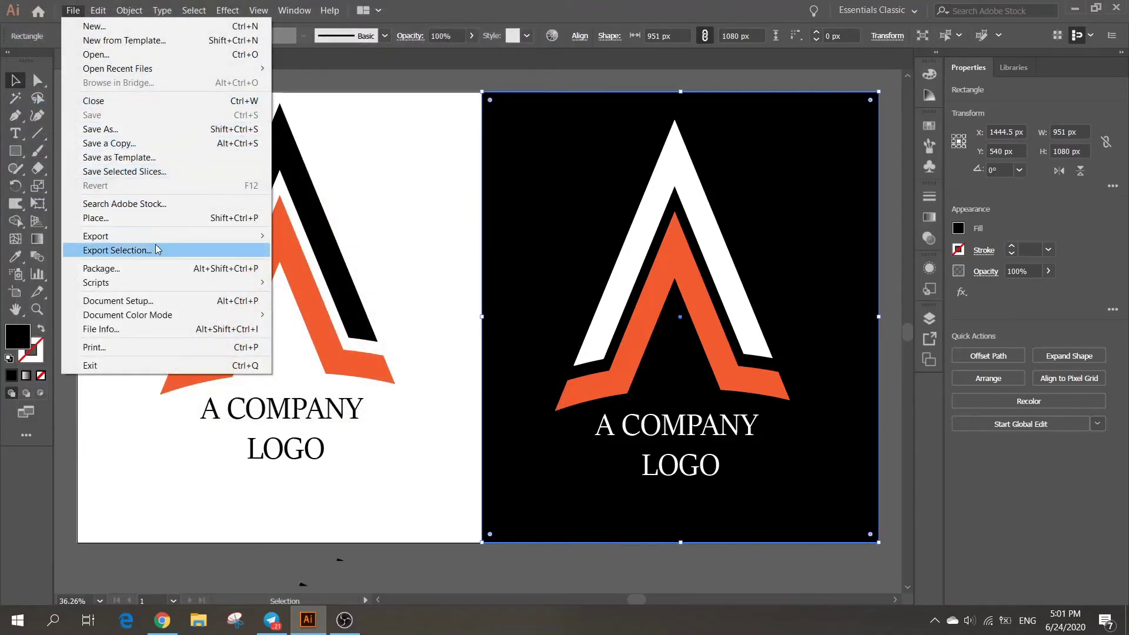
pyautogui.moveTo(95, 236)
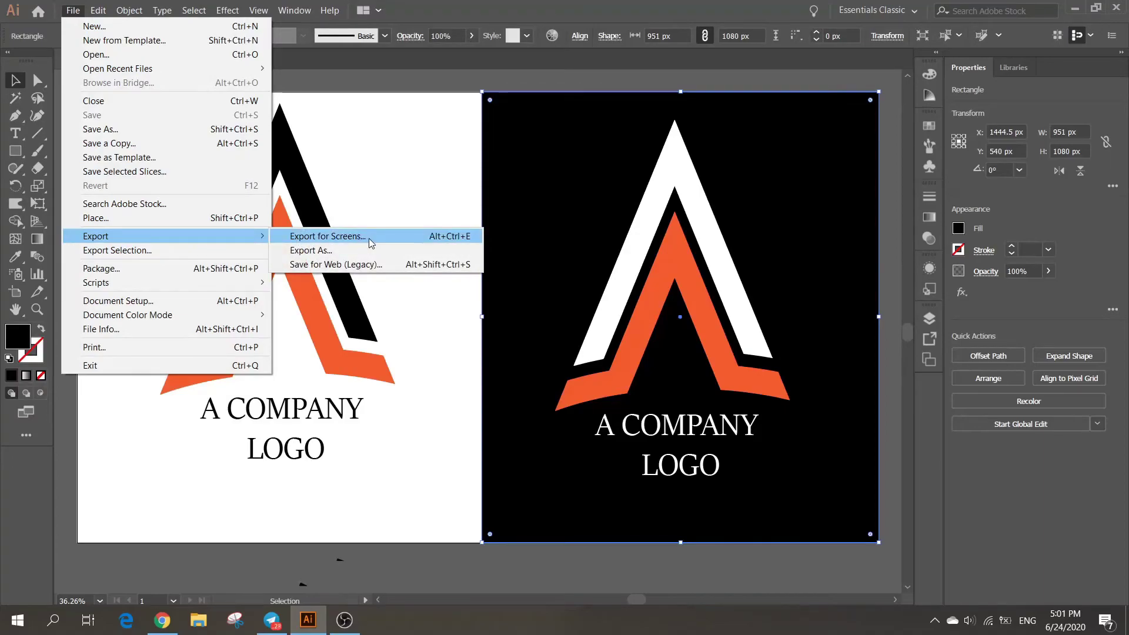
# - Start exporting the artwork with JPEG (*.JPG) as the file type
pyautogui.click(364, 251)
pyautogui.click(153, 293)
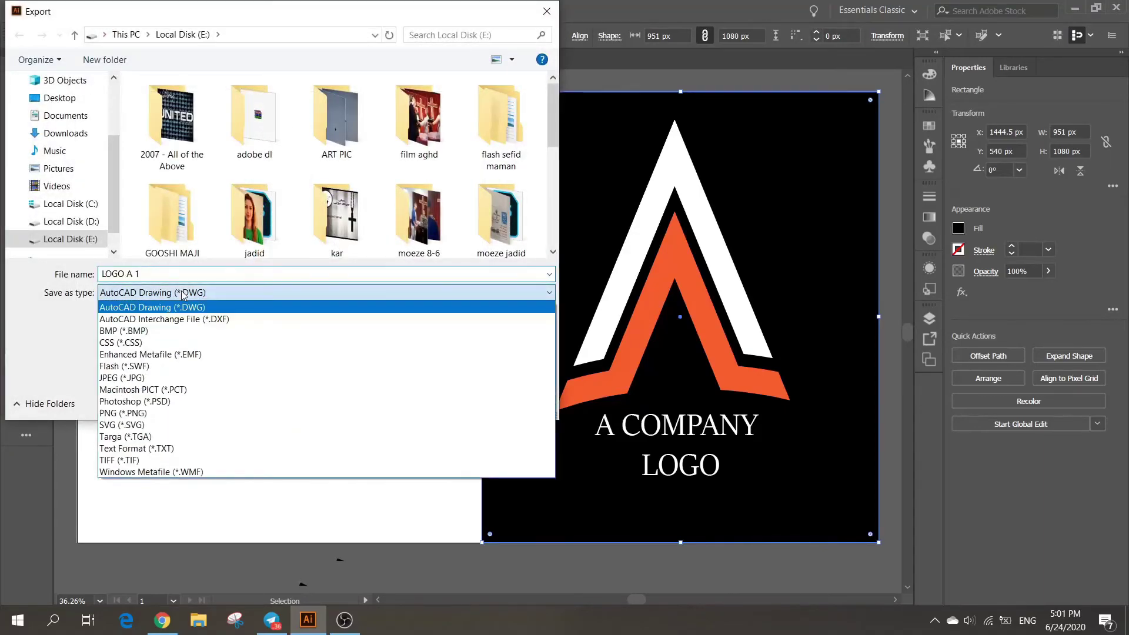
pyautogui.click(154, 378)
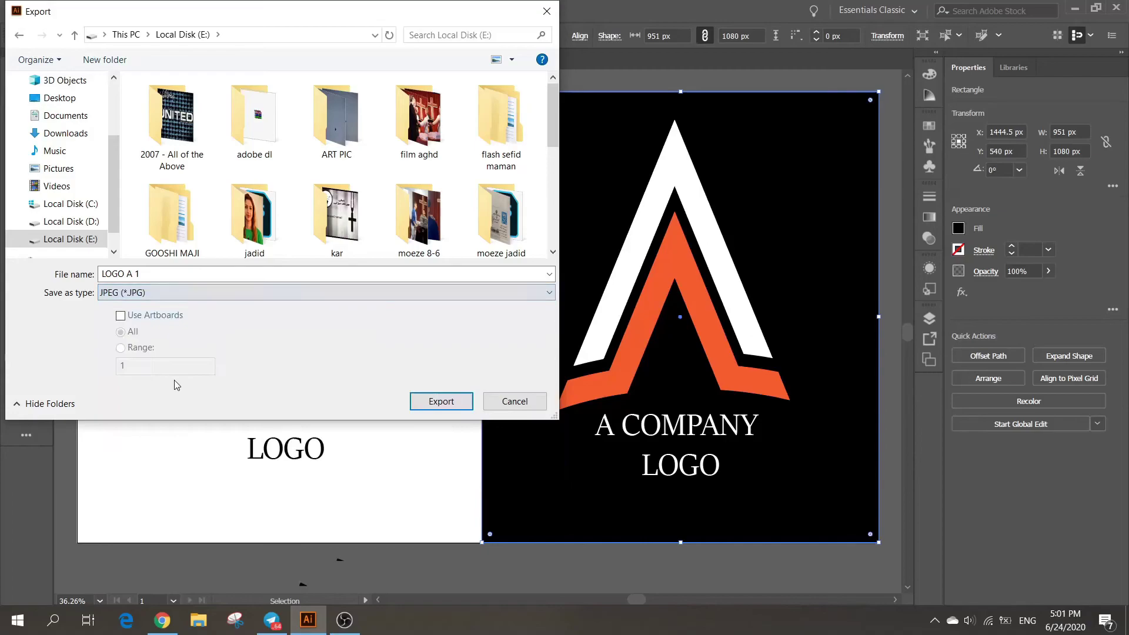
# - Confirm the export so LOGO A 1 is written as a JPG on Local Disk (E:)
pyautogui.click(437, 403)
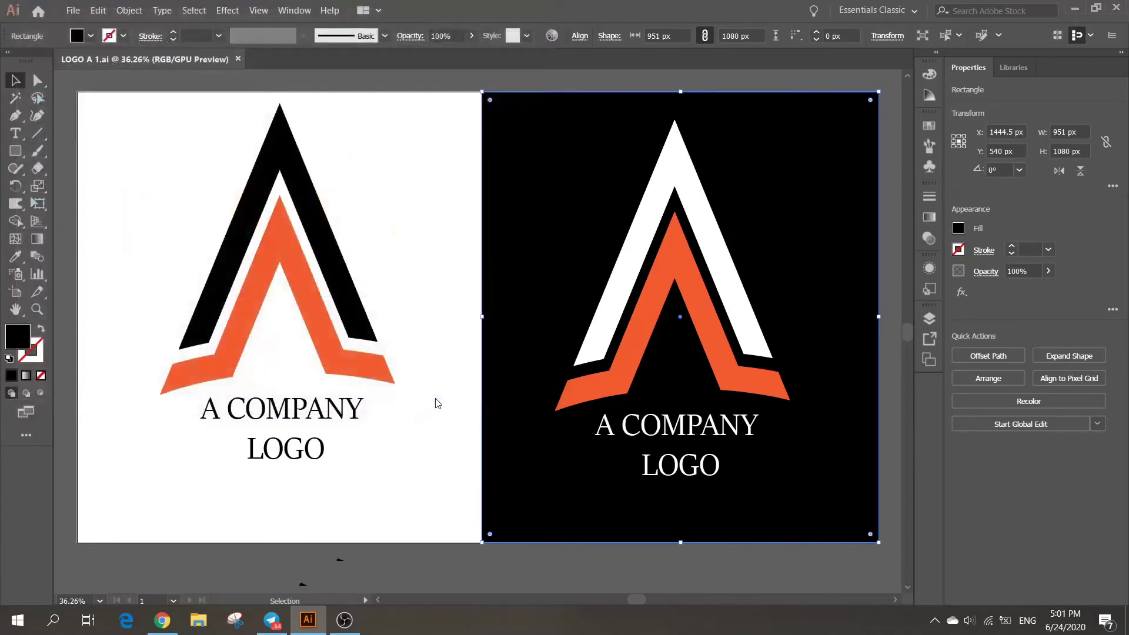